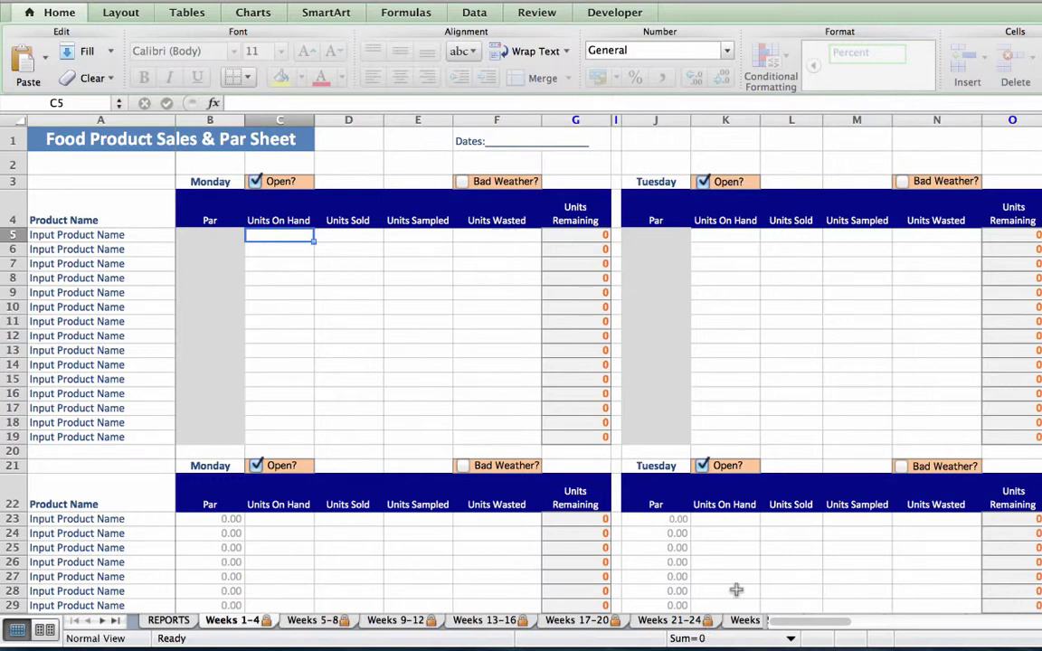
# Step: Look through the stacked weekly product blocks on the Weeks 1-4 sheet
pyautogui.scroll(-10, 737, 590)
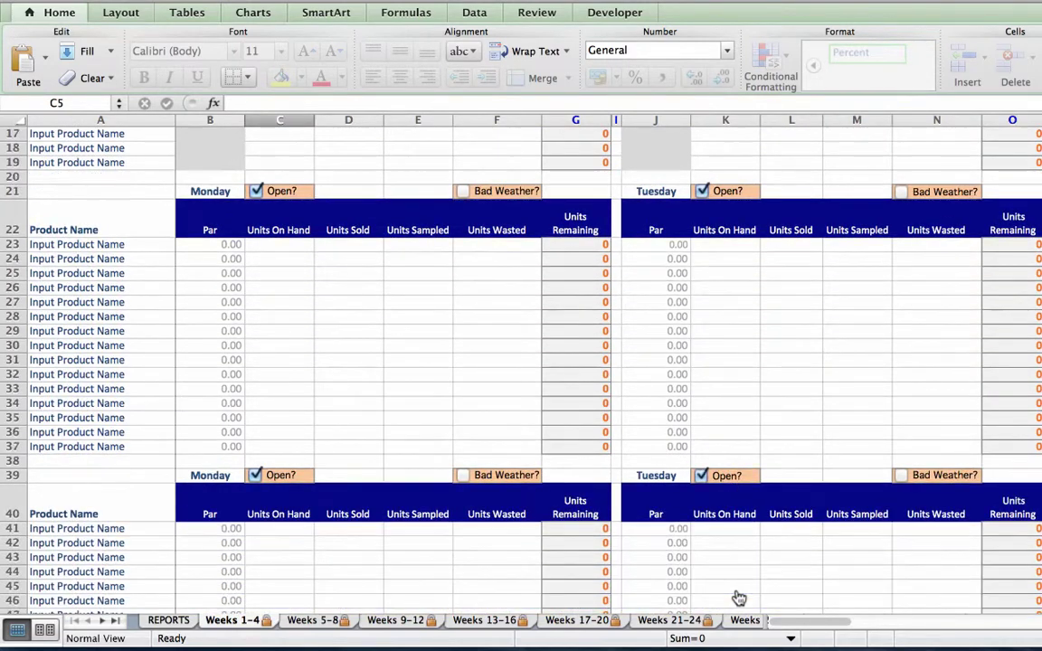
pyautogui.scroll(-8, 739, 597)
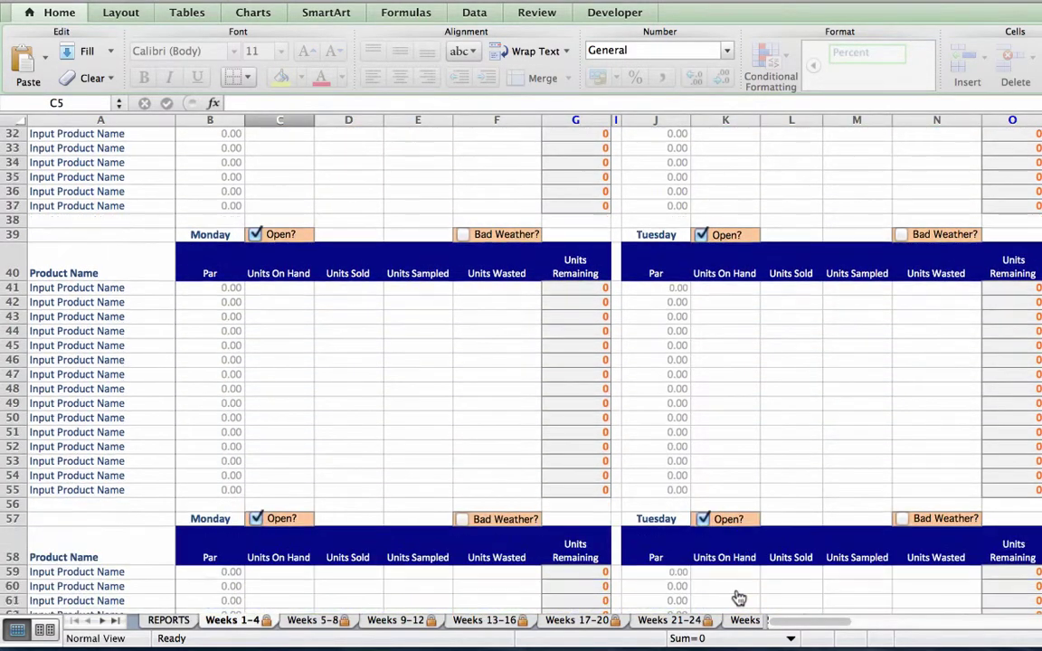
pyautogui.scroll(-2, 739, 597)
pyautogui.scroll(-5, 740, 597)
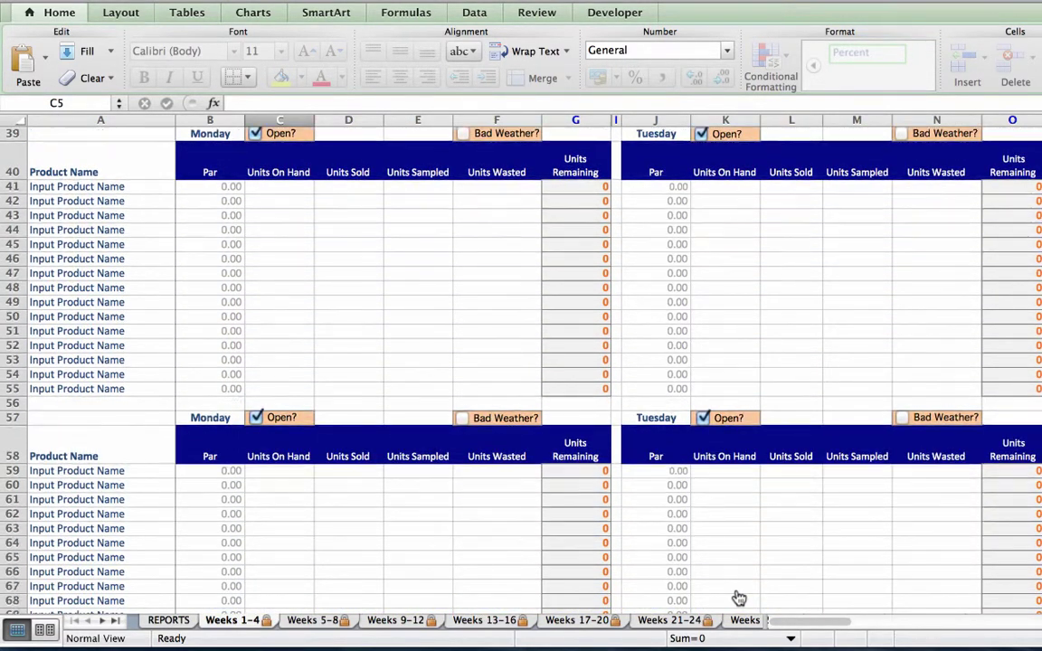
pyautogui.scroll(-1, 739, 598)
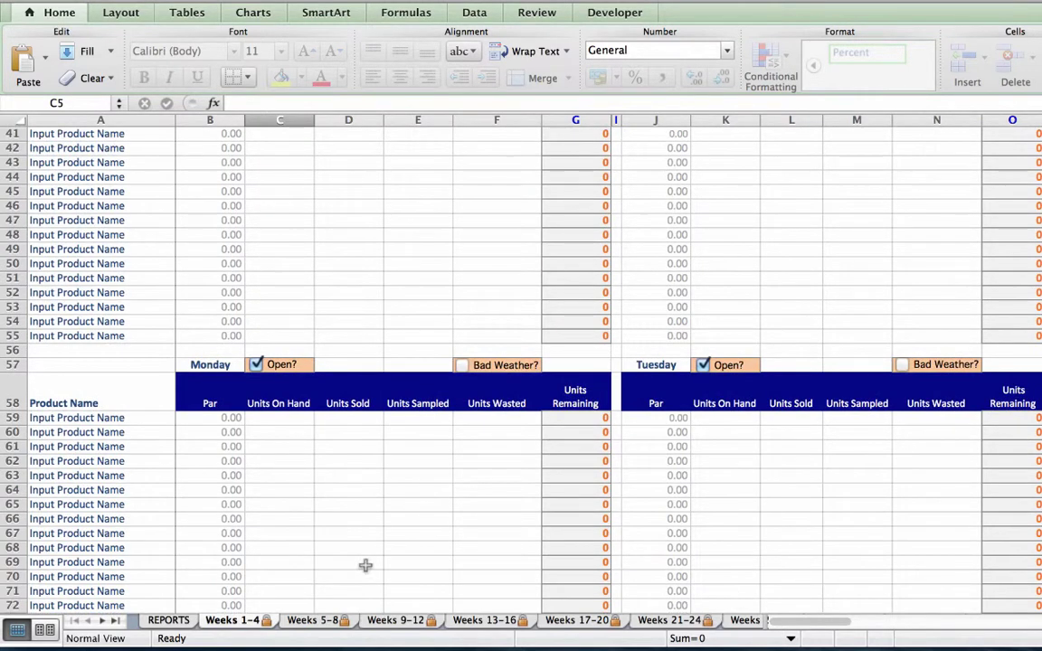
pyautogui.scroll(-2, 366, 565)
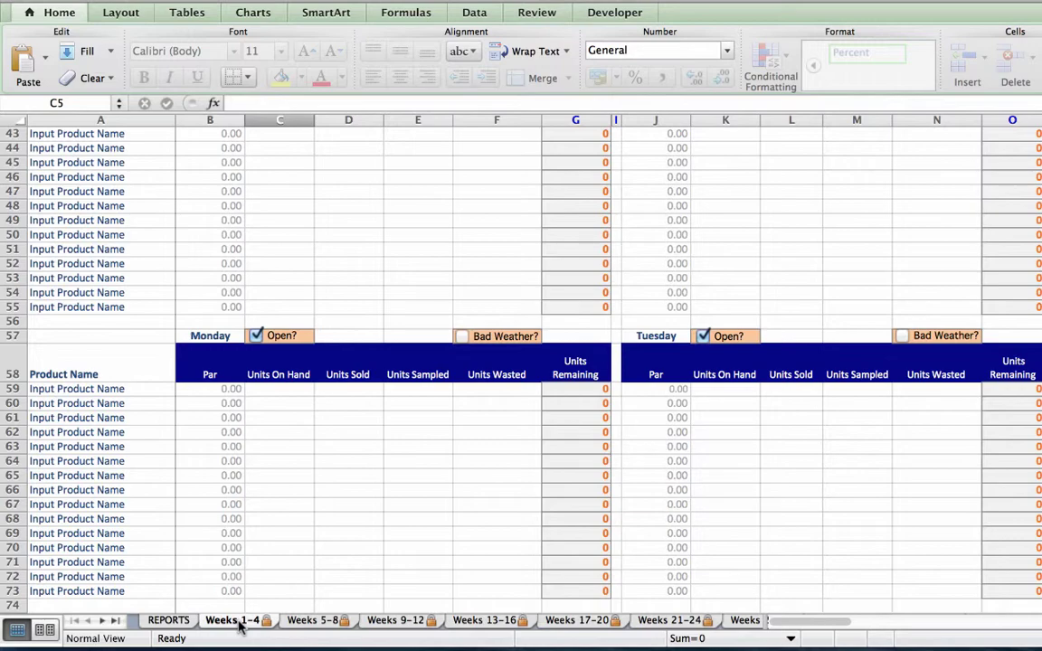
pyautogui.scroll(10, 367, 396)
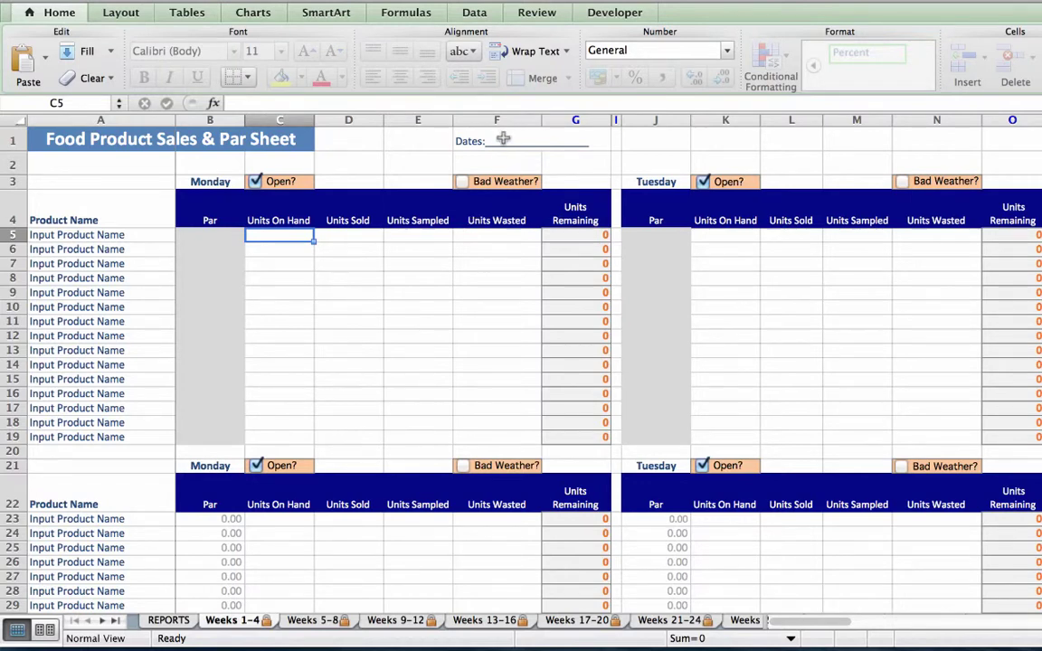
# Step: Fill in the Dates line in F1 with April 1 - April 28, inserted within the underscores
pyautogui.click(502, 139)
pyautogui.click(282, 103)
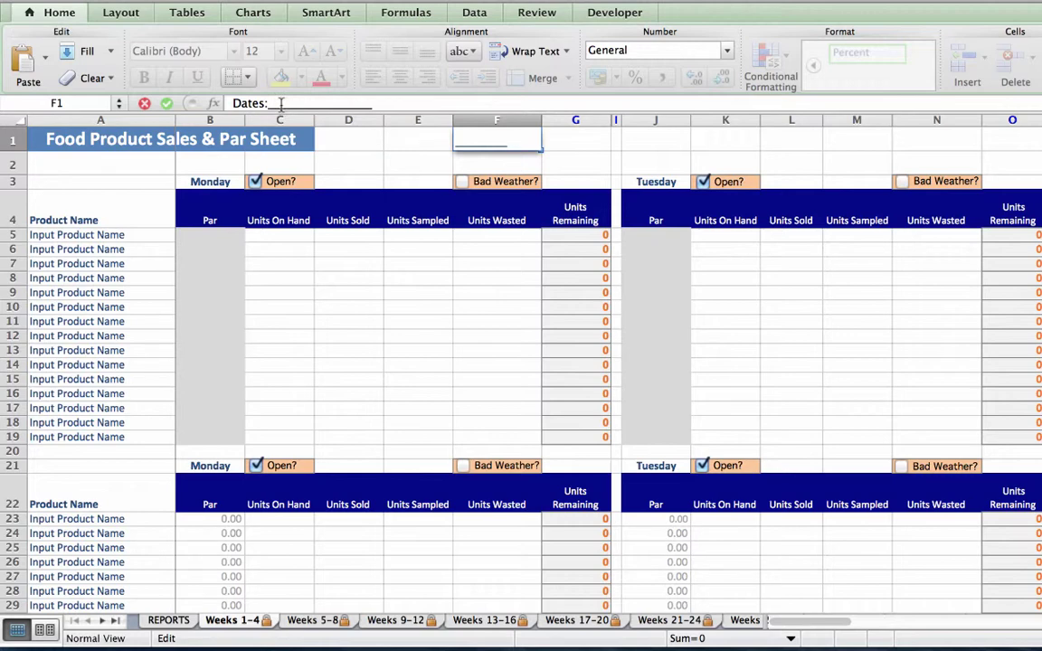
pyautogui.write('April ')
pyautogui.write('1 - Apr')
pyautogui.write('il 2')
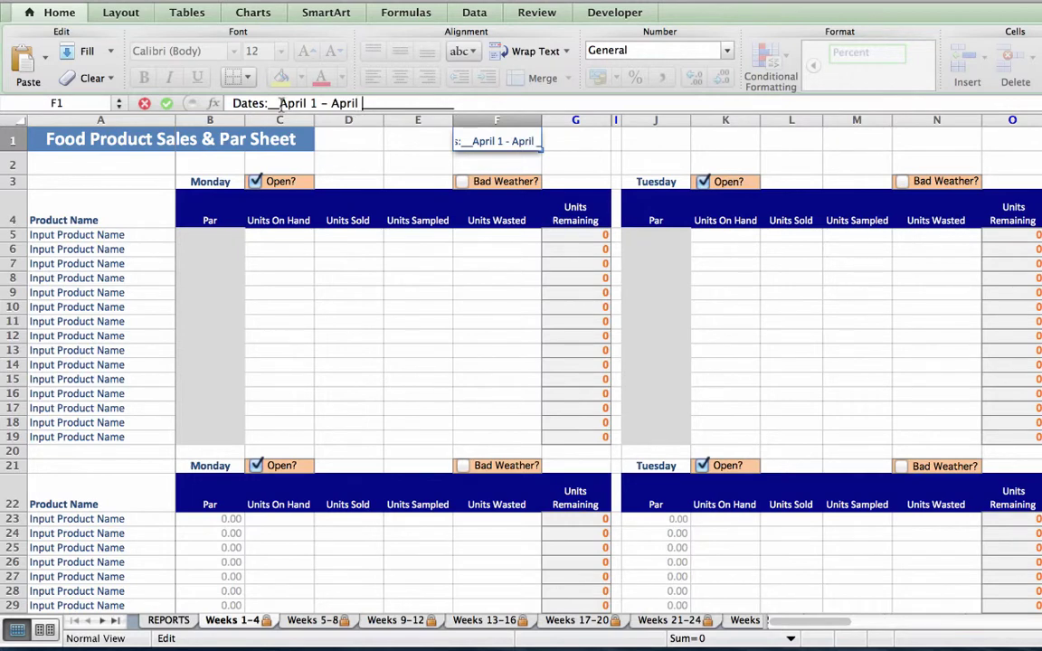
pyautogui.write('8')
pyautogui.press('Return')
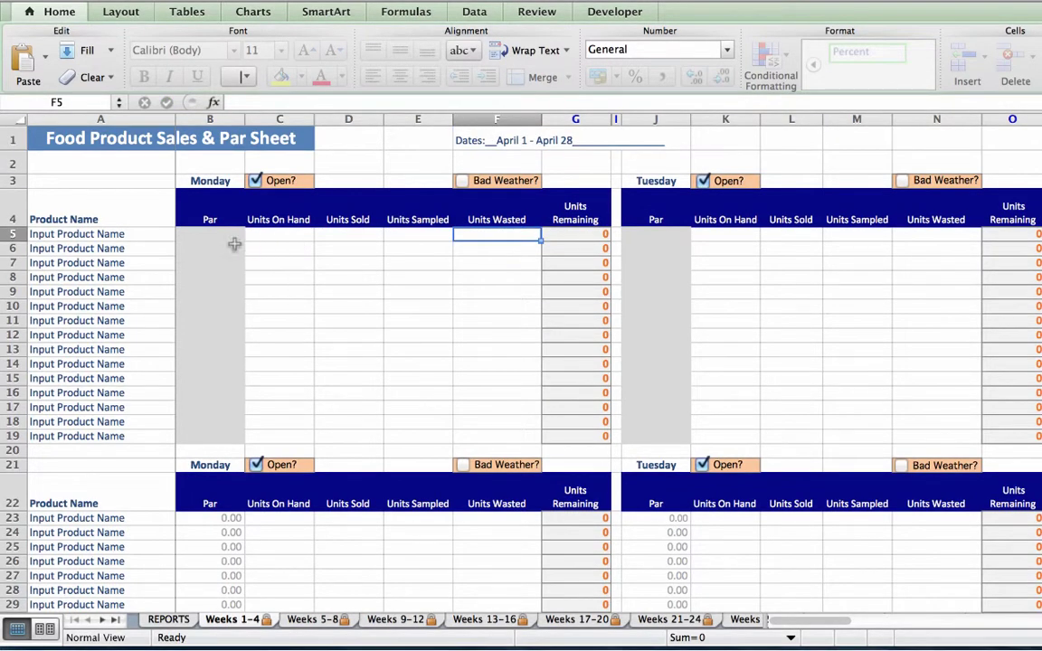
# Step: Enter the product names Banana Bread, BBQ Sauce, Granola 1, Granola 2 and Strawberry Pie in A5 to A9
pyautogui.click(100, 233)
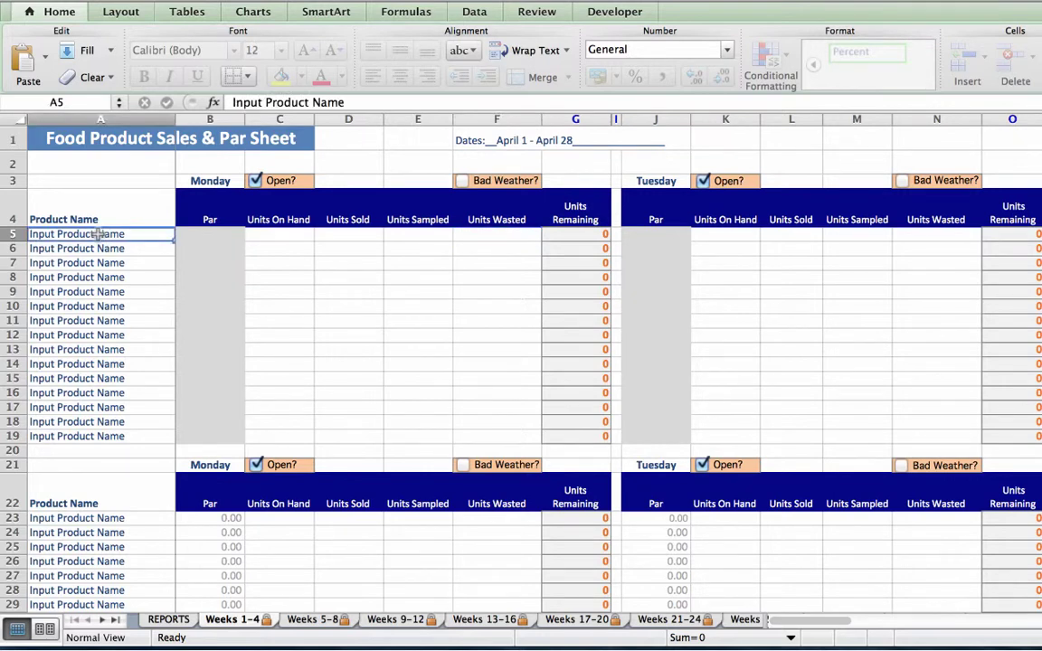
pyautogui.write('Banan')
pyautogui.write('a Bread')
pyautogui.press('Return')
pyautogui.write('BBQ Sauce')
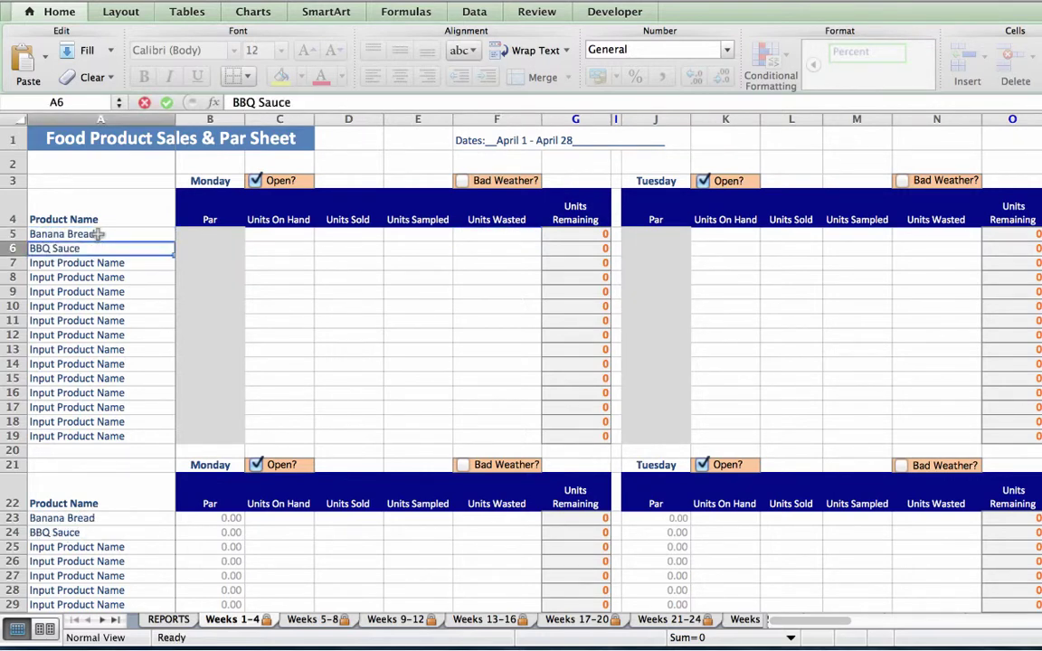
pyautogui.press('Return')
pyautogui.write('Granola 1')
pyautogui.press('Return')
pyautogui.write('Granola 2')
pyautogui.press('Return')
pyautogui.write('Strawberry Pie')
pyautogui.press('Return')
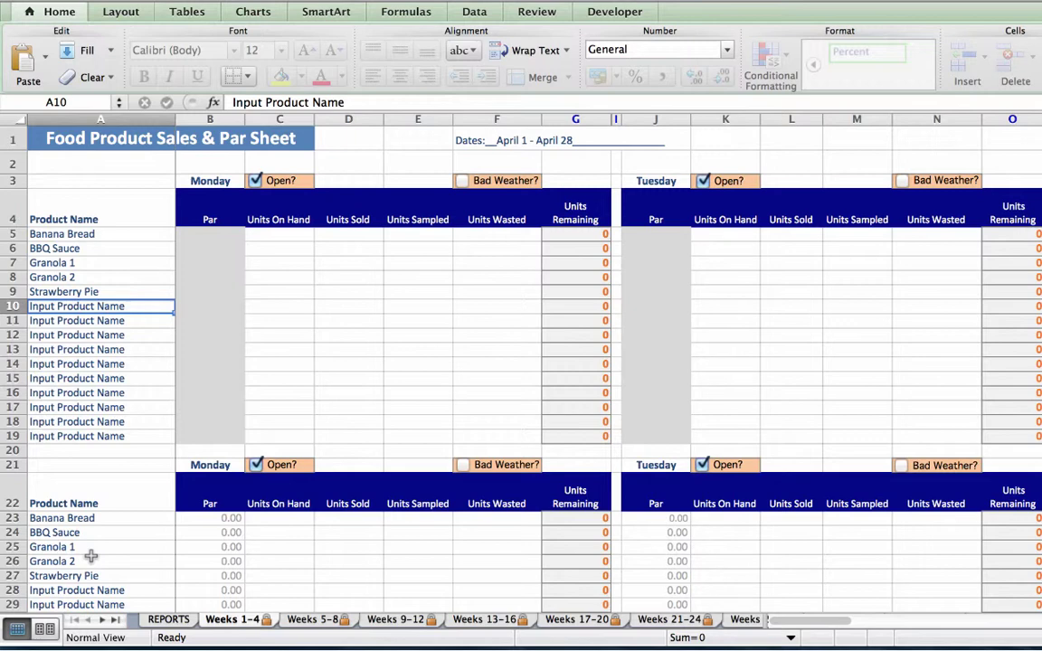
# Step: Replace the linked product name in A28 of the second weekly block with Chocolate Chip Cookie
pyautogui.scroll(-3, 90, 556)
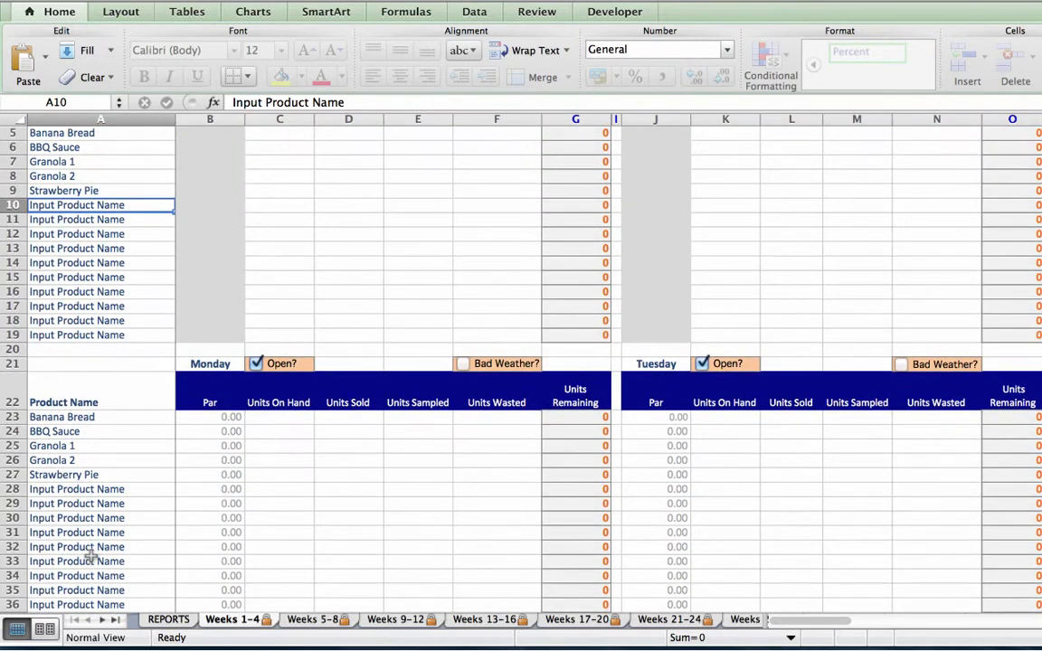
pyautogui.click(57, 488)
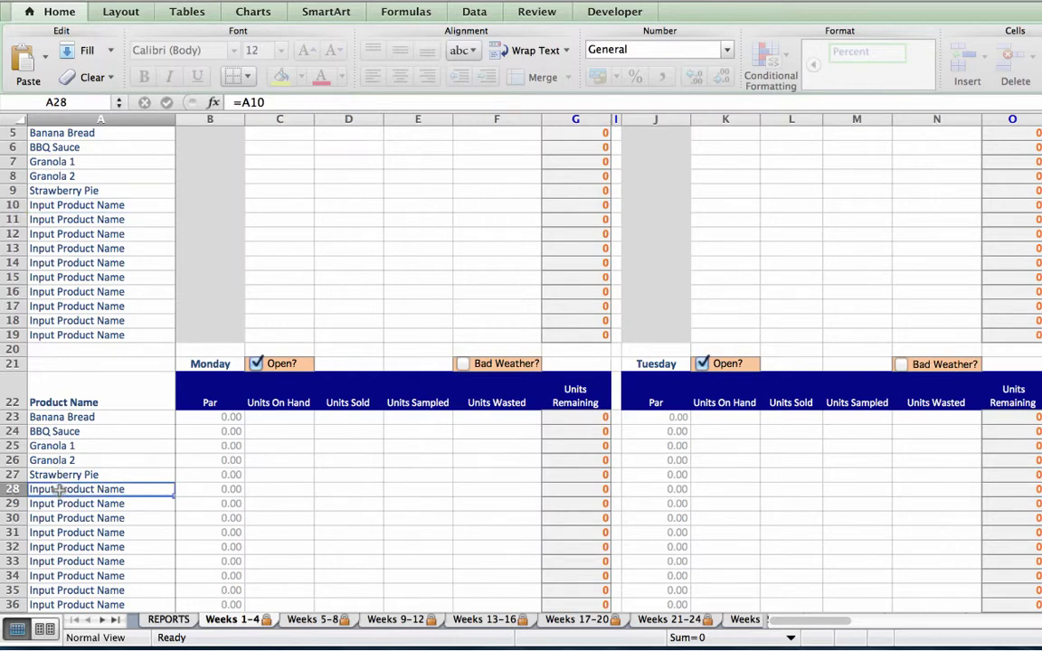
pyautogui.write('Chocolate Chip')
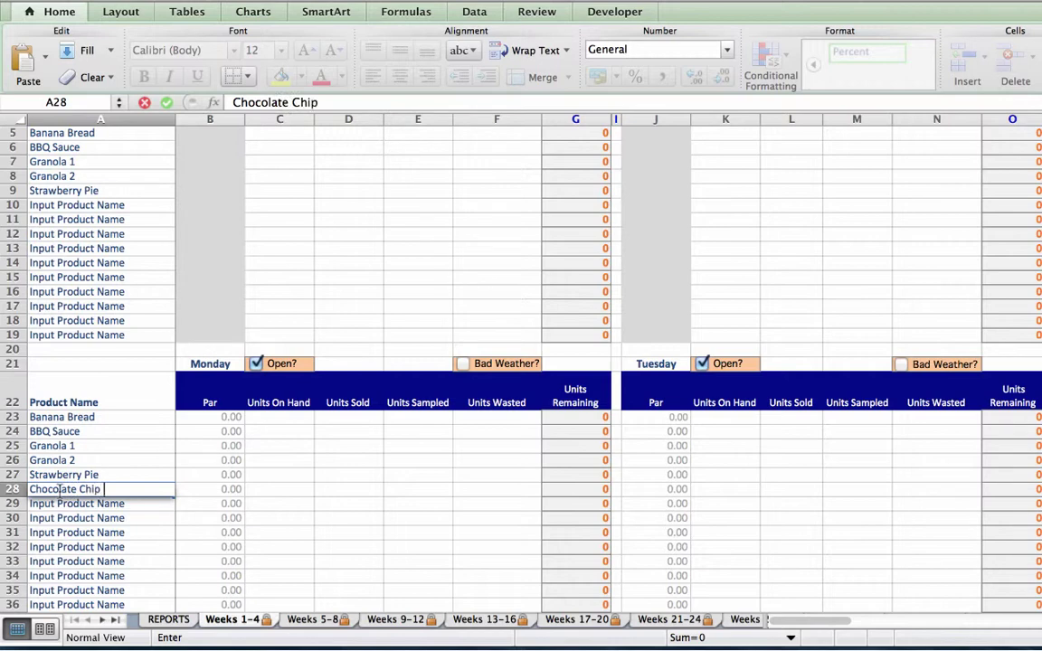
pyautogui.write(' Cookie')
pyautogui.press('Return')
pyautogui.scroll(2, 134, 171)
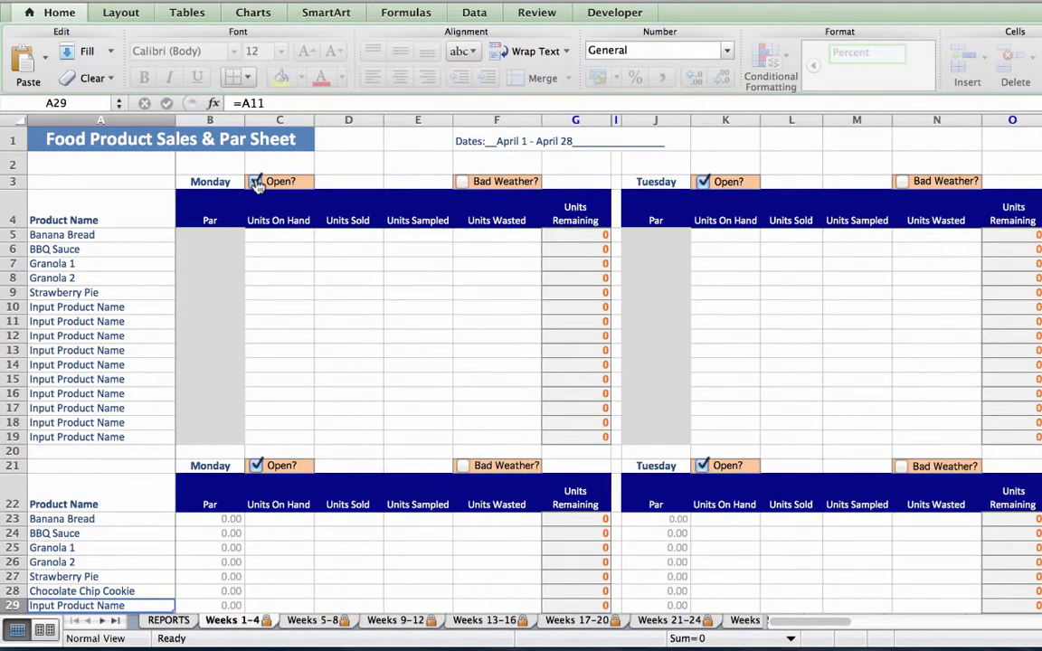
# Step: Toggle the first Monday's Open? and Bad Weather? checkboxes and return each to its original setting
pyautogui.click(256, 182)
pyautogui.click(257, 183)
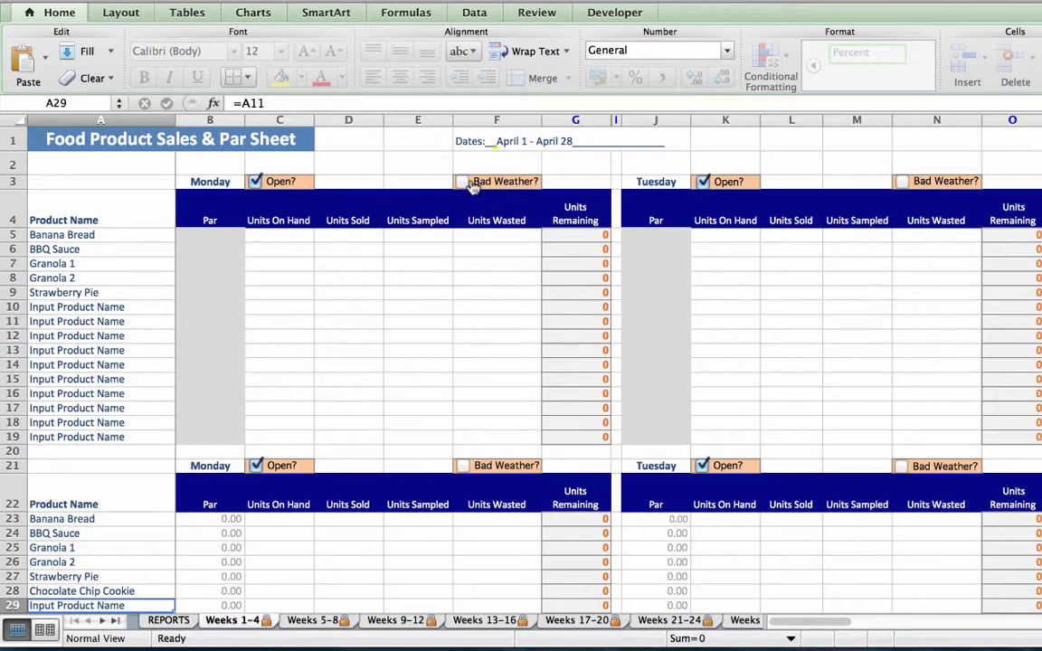
pyautogui.click(462, 182)
pyautogui.click(463, 183)
# Step: Enter 20 as Monday's Units On Hand for Banana Bread in C5
pyautogui.click(280, 235)
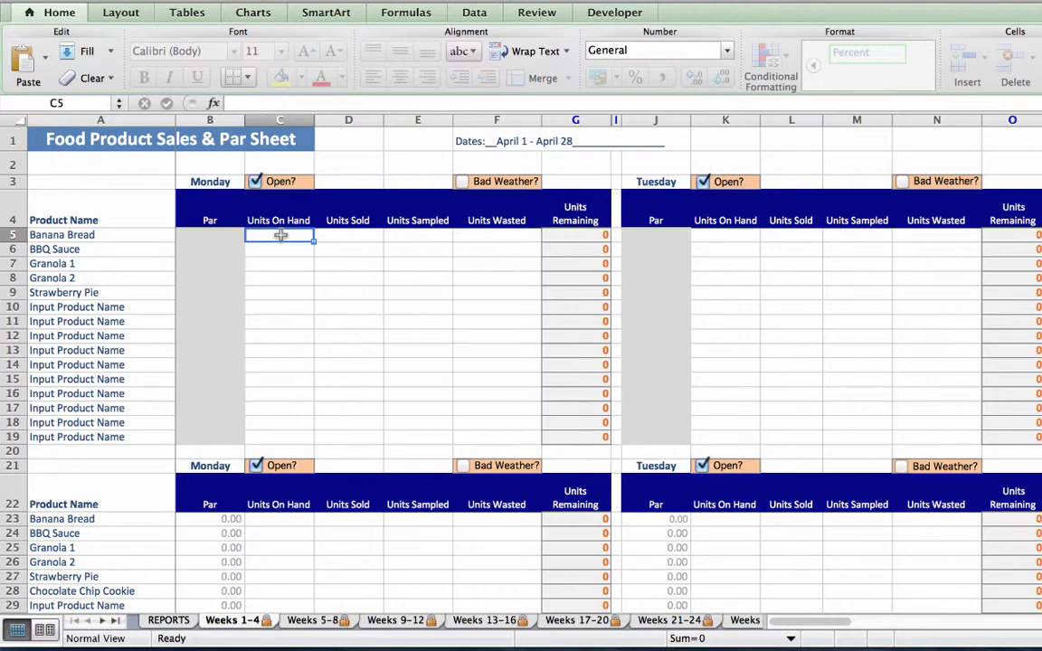
pyautogui.write('20')
pyautogui.press('Tab')
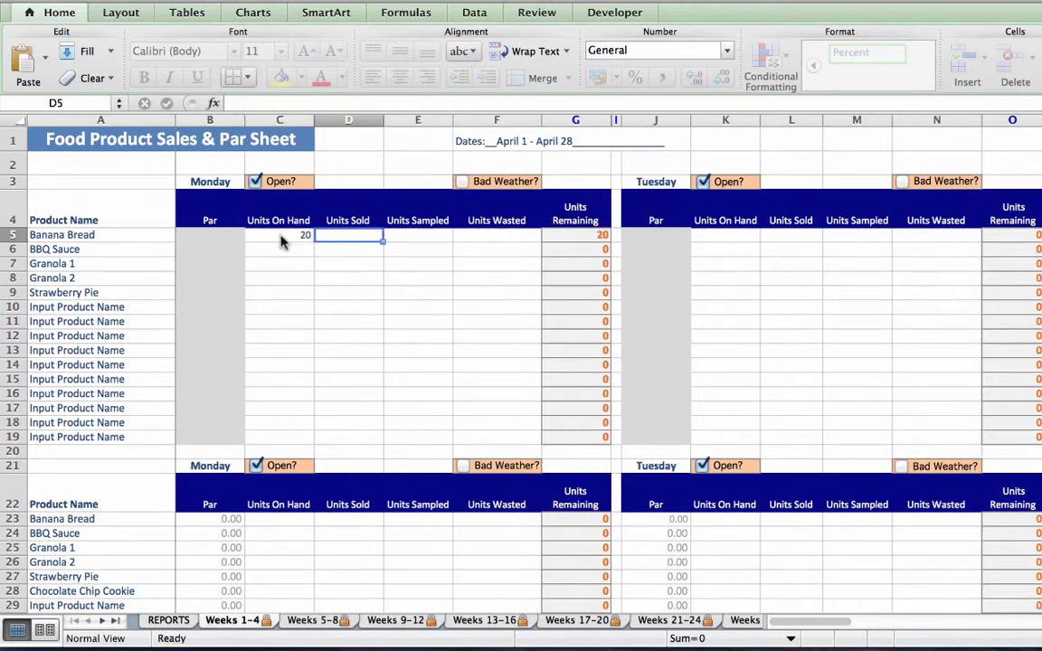
# Step: Try adding a unit word to the Banana Bread quantity in C5, making it 20 slices
pyautogui.click(289, 235)
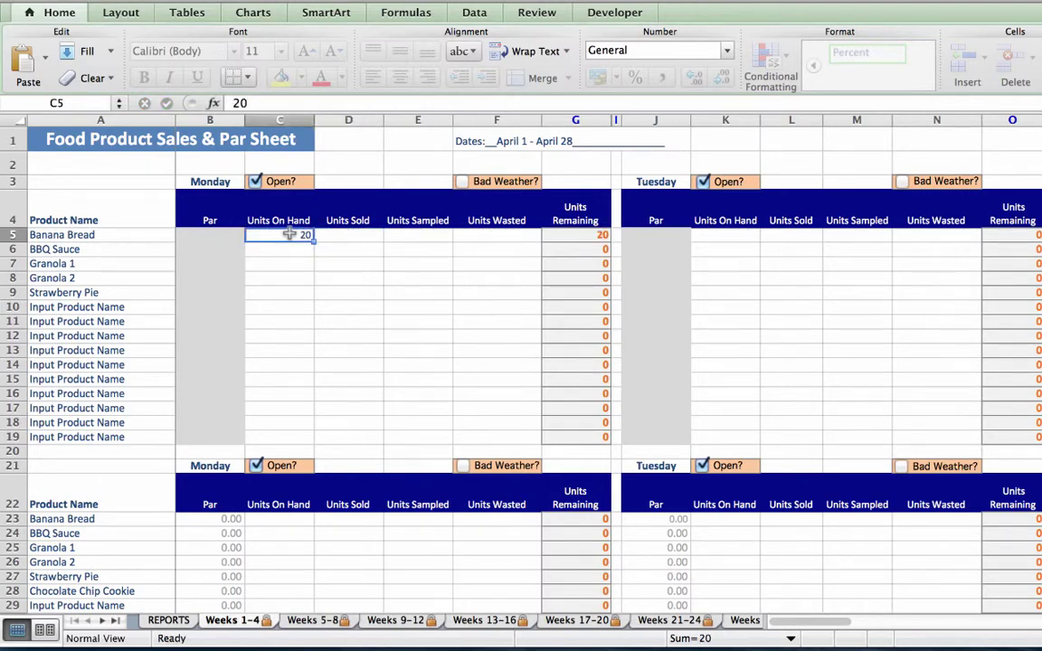
pyautogui.doubleClick(288, 235)
pyautogui.write('slices')
pyautogui.press('Return')
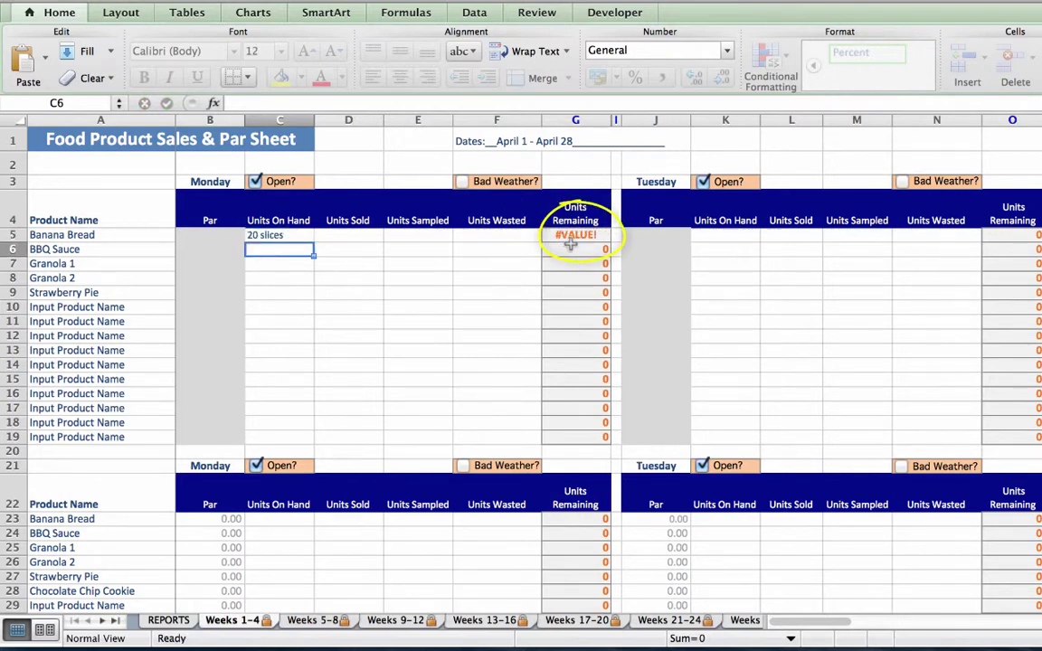
# Step: Remove the word slices from the Banana Bread quantity in C5, leaving only the number 20
pyautogui.doubleClick(277, 237)
pyautogui.press('BackSpace')
pyautogui.press('BackSpace')
pyautogui.press('BackSpace')
pyautogui.press('BackSpace')
pyautogui.press('BackSpace')
pyautogui.press('BackSpace')
pyautogui.press('BackSpace')
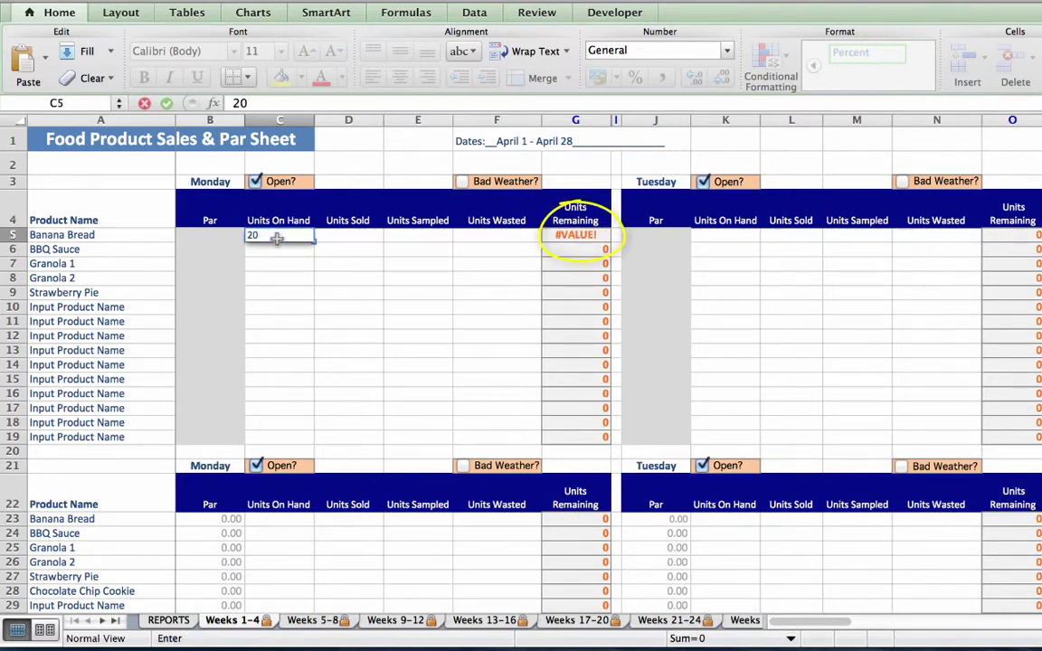
pyautogui.press('Tab')
# Step: Extend the product name in A5 to Banana Bread (slices)
pyautogui.click(114, 232)
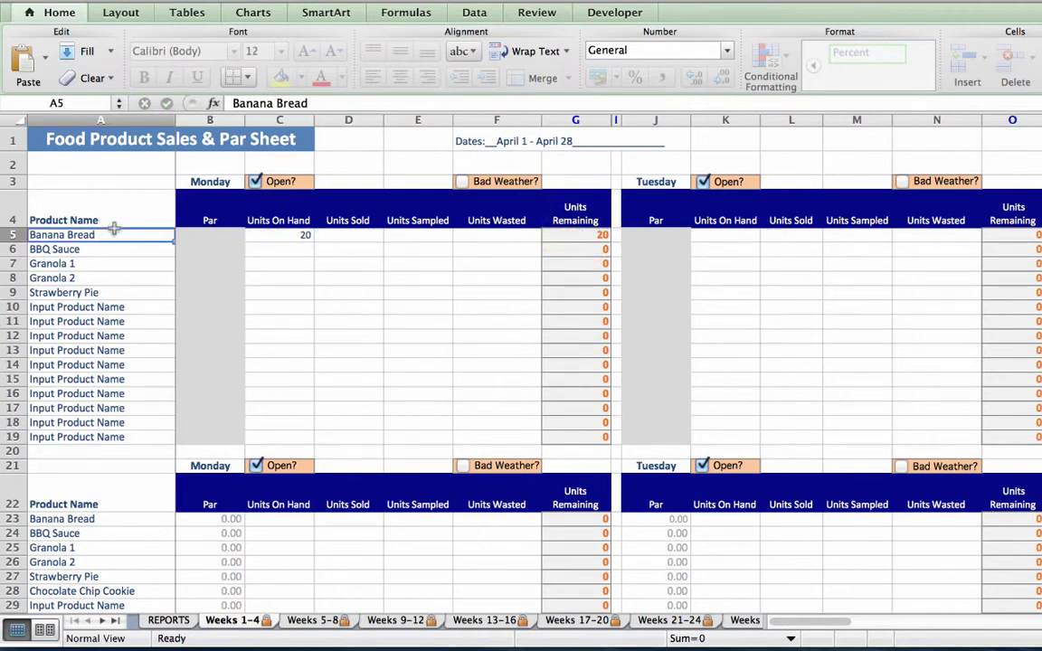
pyautogui.click(317, 103)
pyautogui.write('(sli')
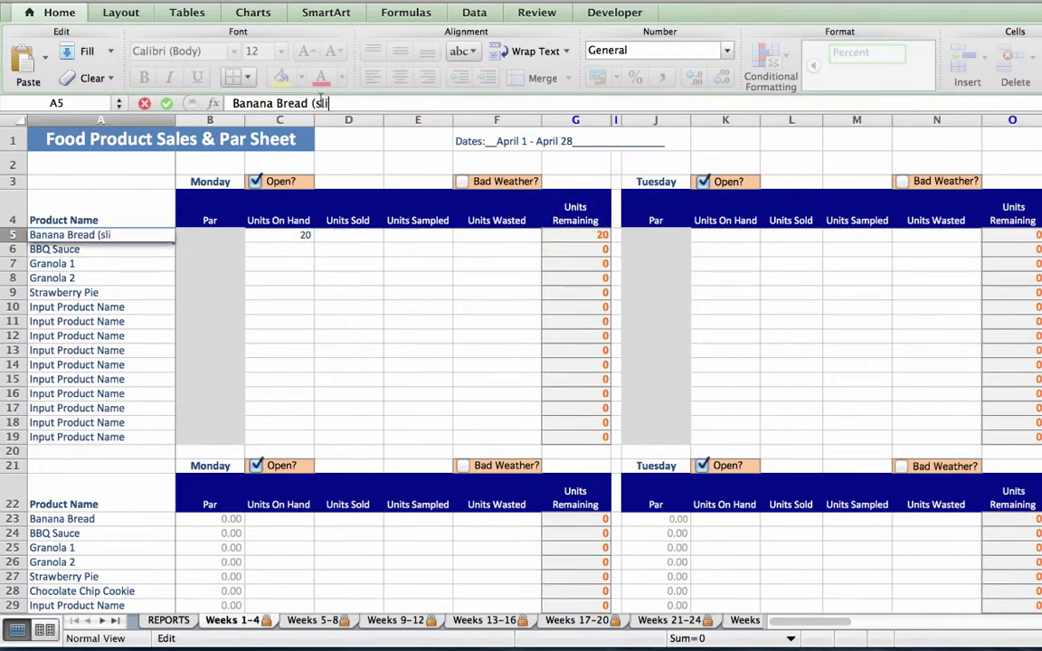
pyautogui.write('ces)')
pyautogui.press('Return')
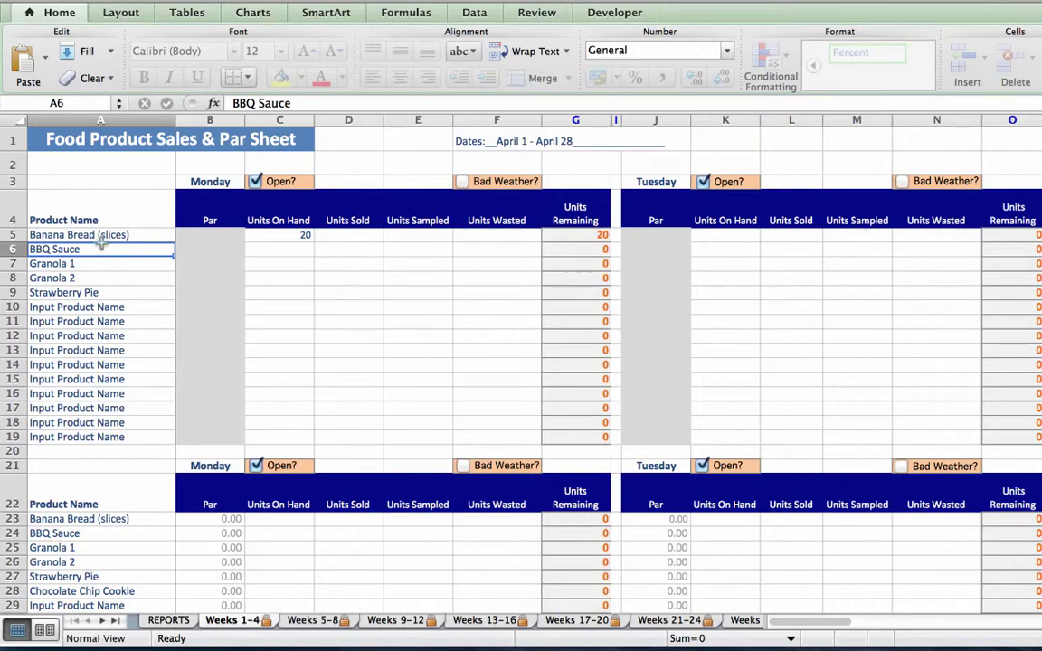
# Step: Extend the product name in A6 to BBQ Sauce (8 oz jars)
pyautogui.click(292, 103)
pyautogui.write('(')
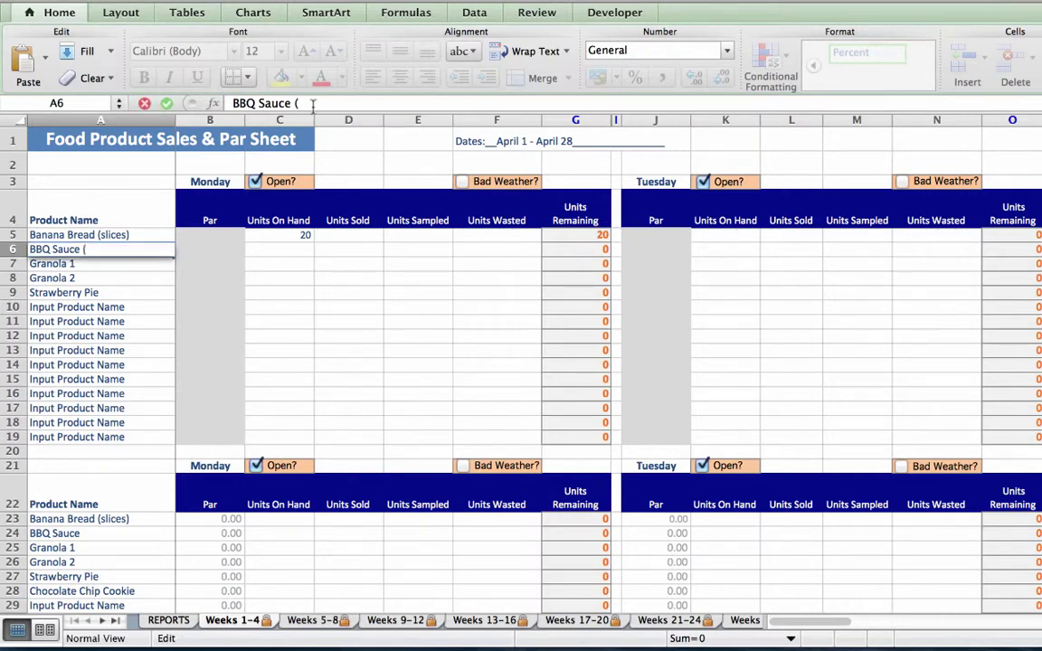
pyautogui.write('8 oz jars')
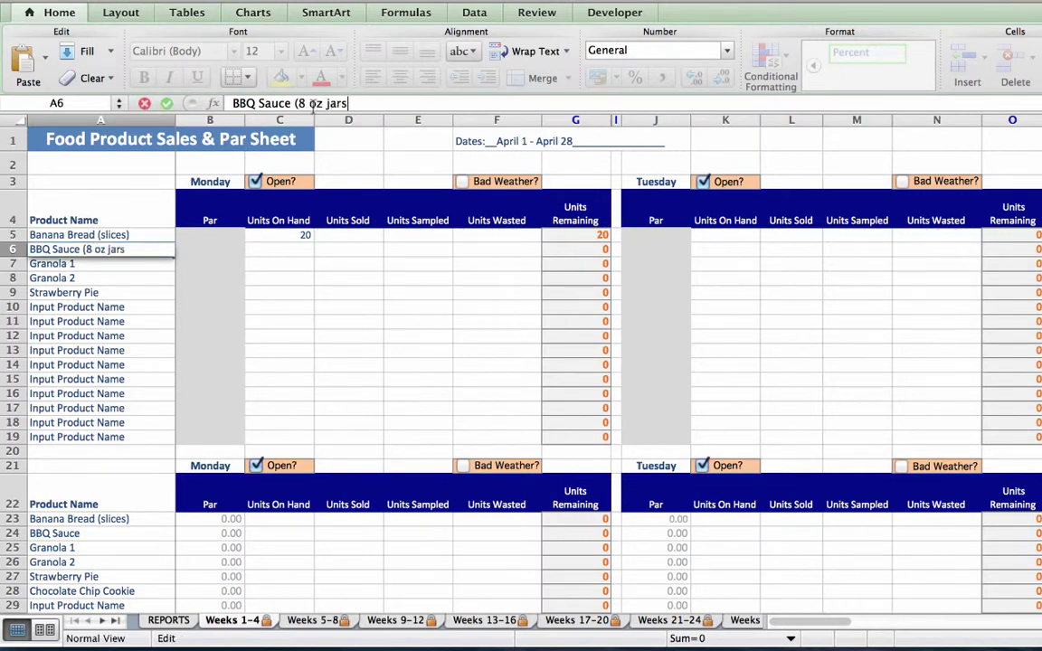
pyautogui.write(')')
pyautogui.press('Return')
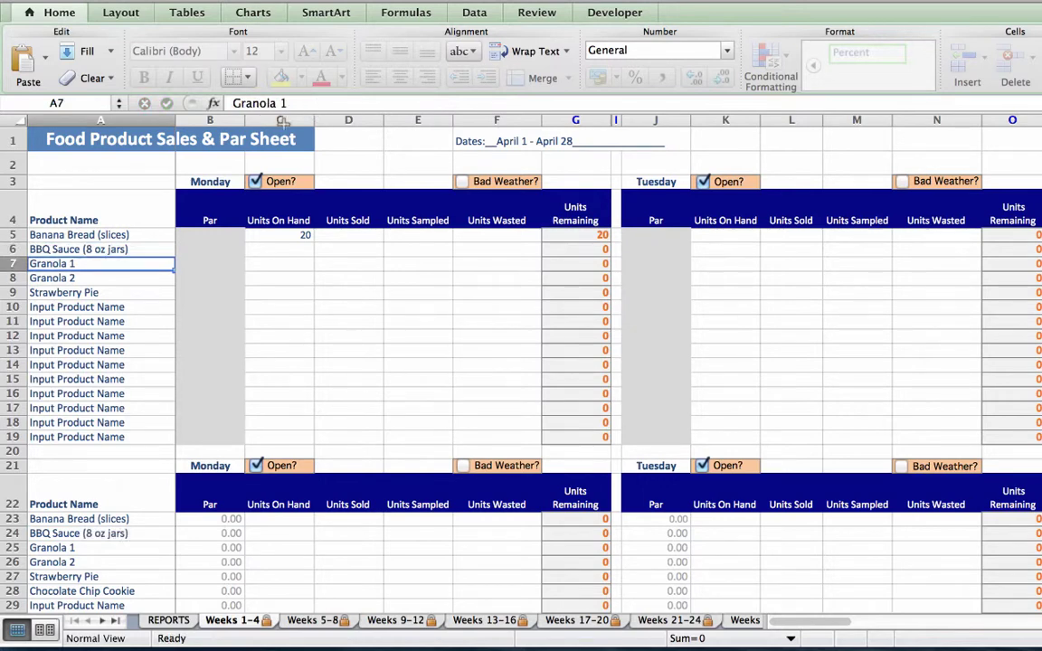
# Step: Enter BBQ Sauce (12 oz jars) as a separate product in A10
pyautogui.click(72, 307)
pyautogui.write('BB')
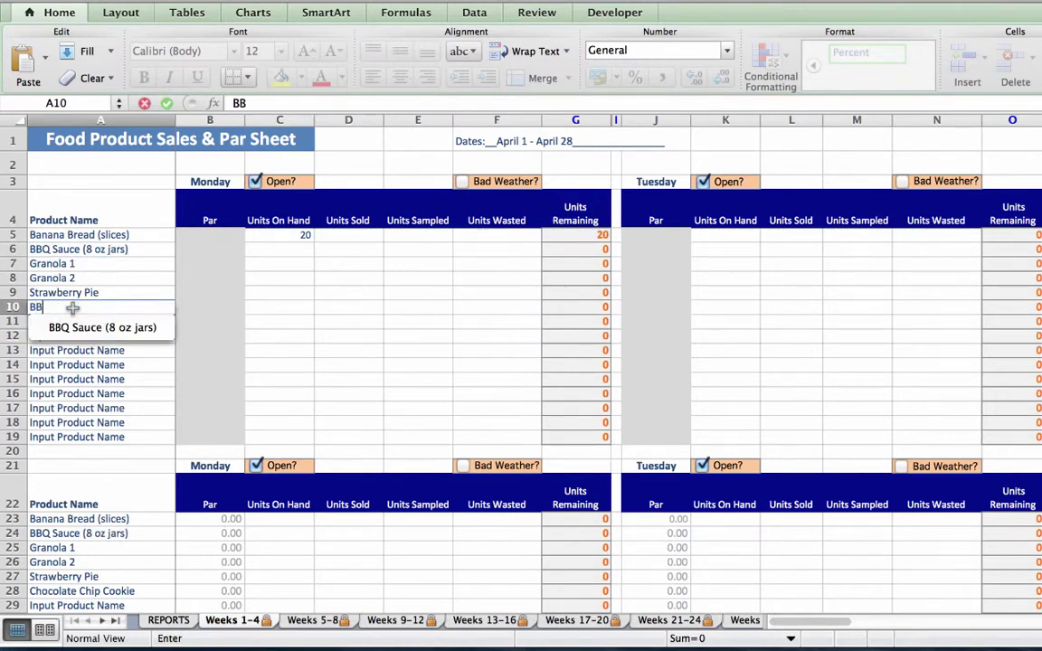
pyautogui.write('Q Sauce')
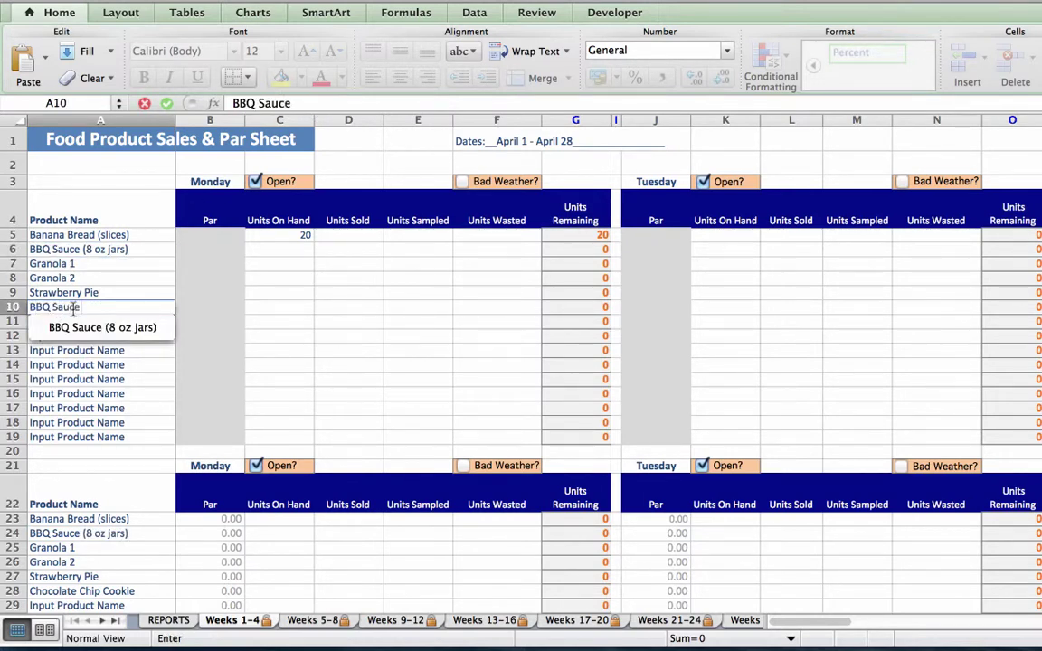
pyautogui.write(' (12 oz jar')
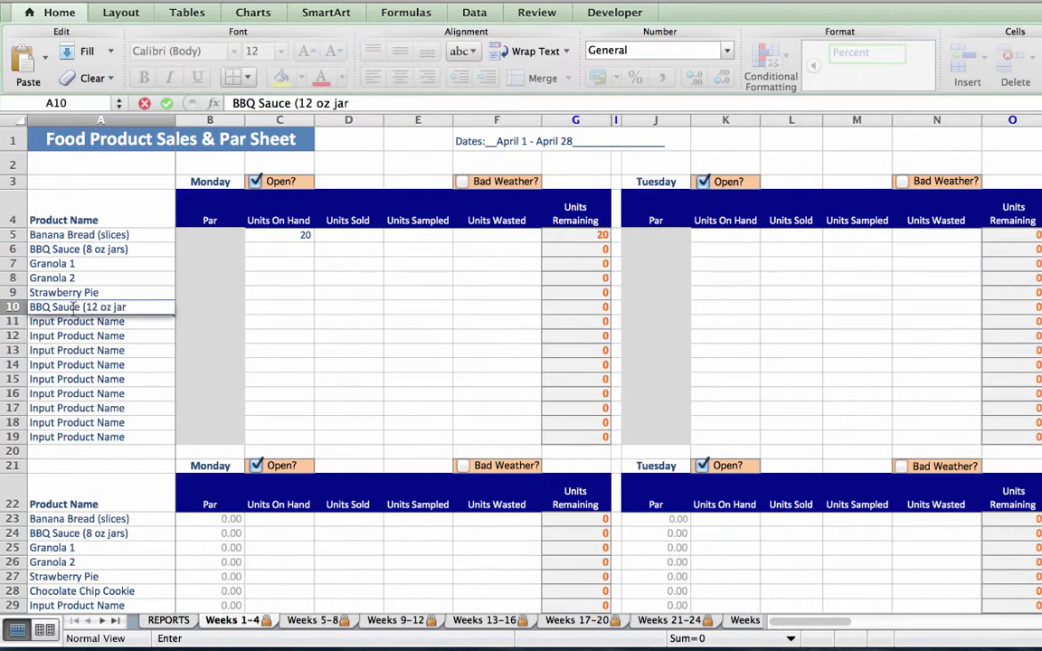
pyautogui.write('s)')
pyautogui.press('Return')
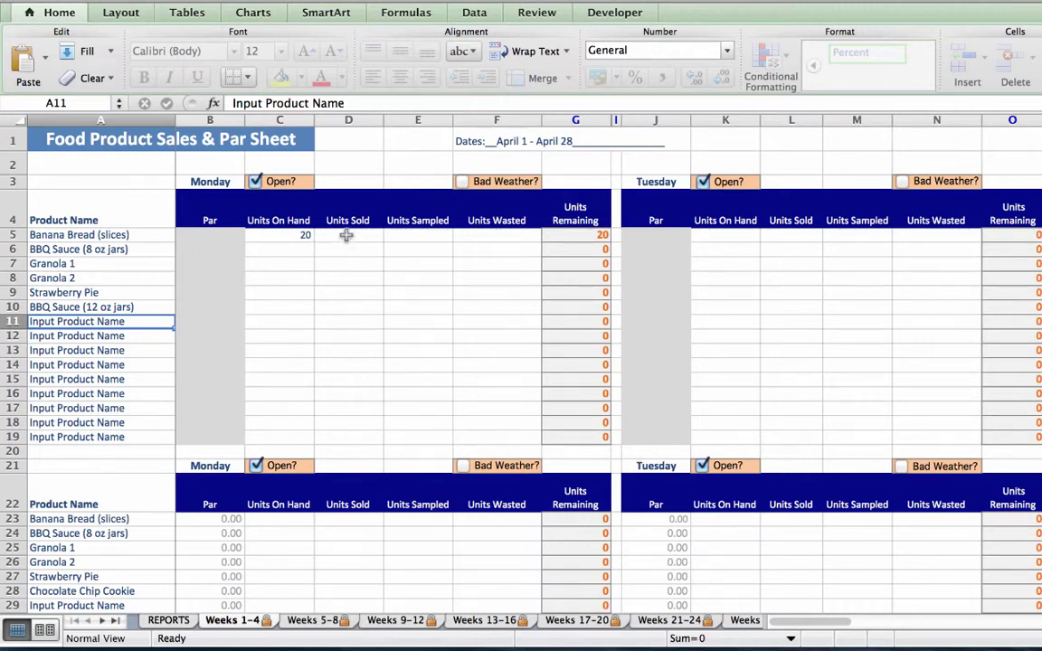
# Step: Enter Monday's Units On Hand in C6 to C10 as 14, 10, 5, 4 and 9
pyautogui.click(302, 250)
pyautogui.write('14')
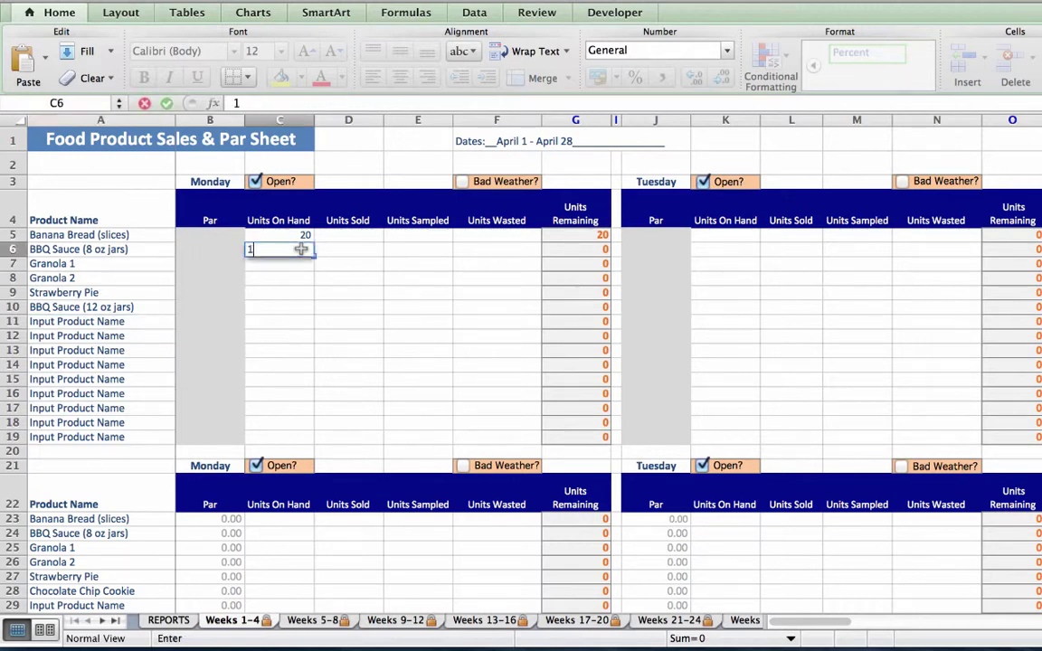
pyautogui.press('Return')
pyautogui.write('10')
pyautogui.press('Return')
pyautogui.write('5')
pyautogui.press('Return')
pyautogui.write('4')
pyautogui.press('Return')
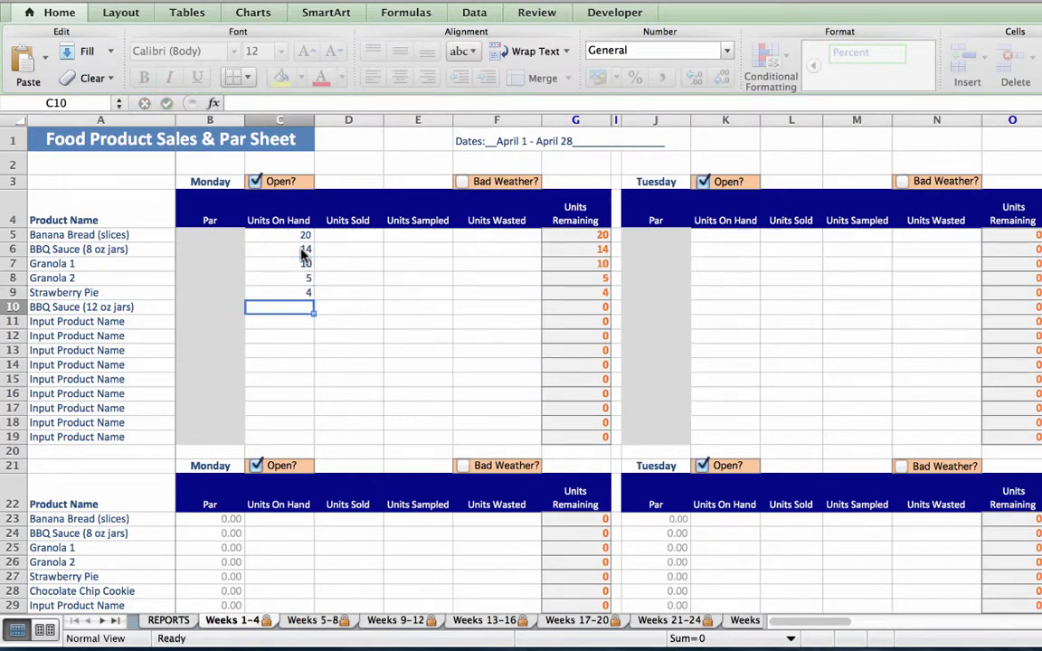
pyautogui.write('9')
pyautogui.press('Return')
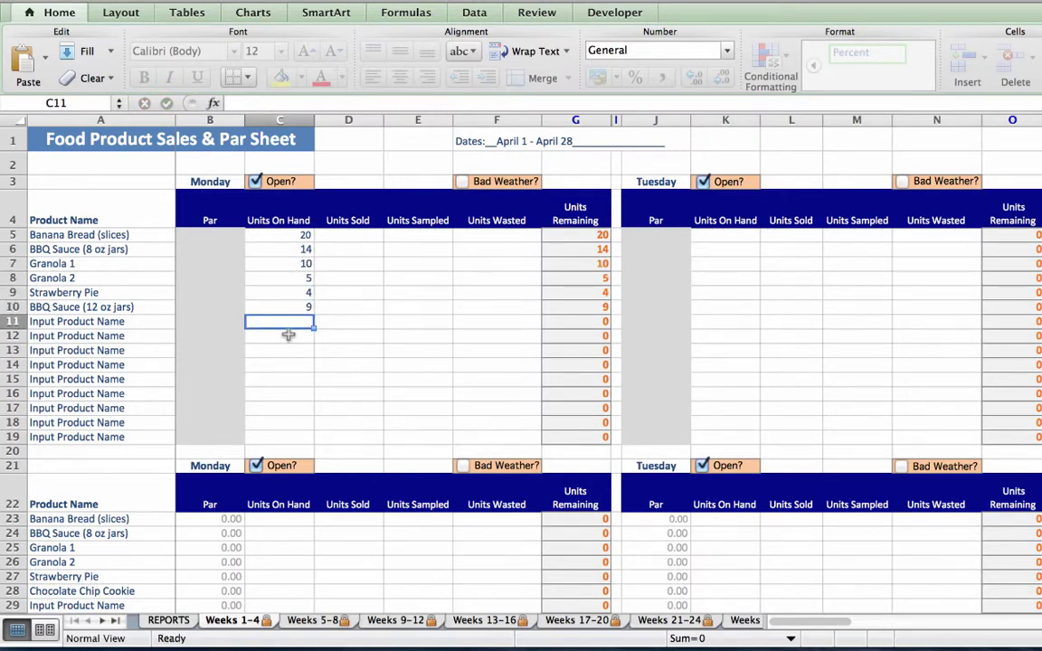
# Step: Enter Monday's Units Sold in D5 to D10 as 10, 6, 5, 2, 4 and 1
pyautogui.click(360, 234)
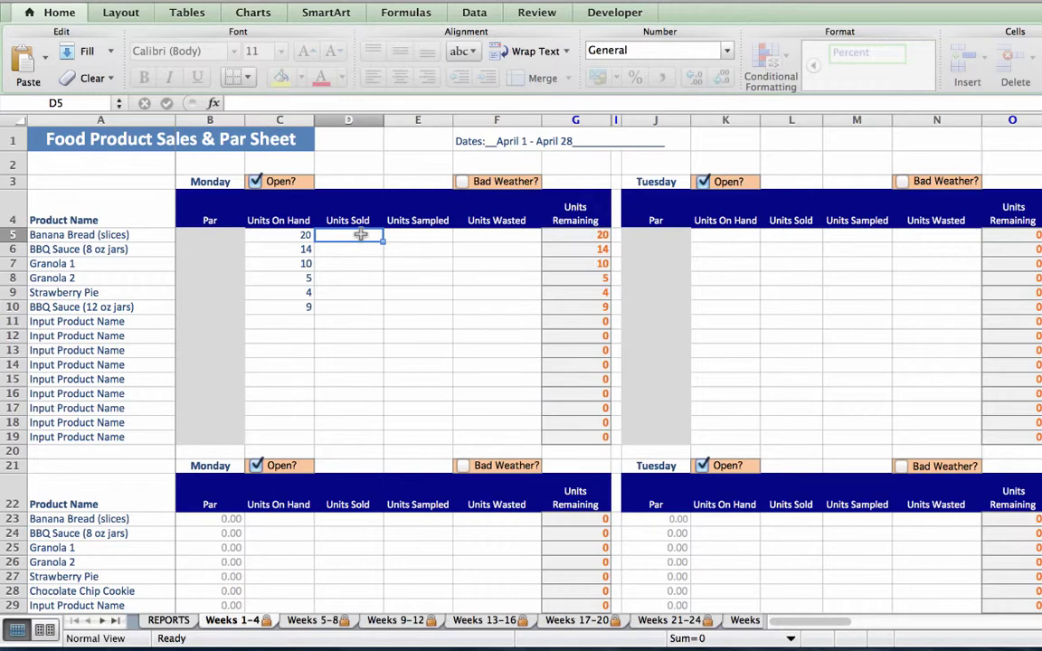
pyautogui.write('10')
pyautogui.press('Return')
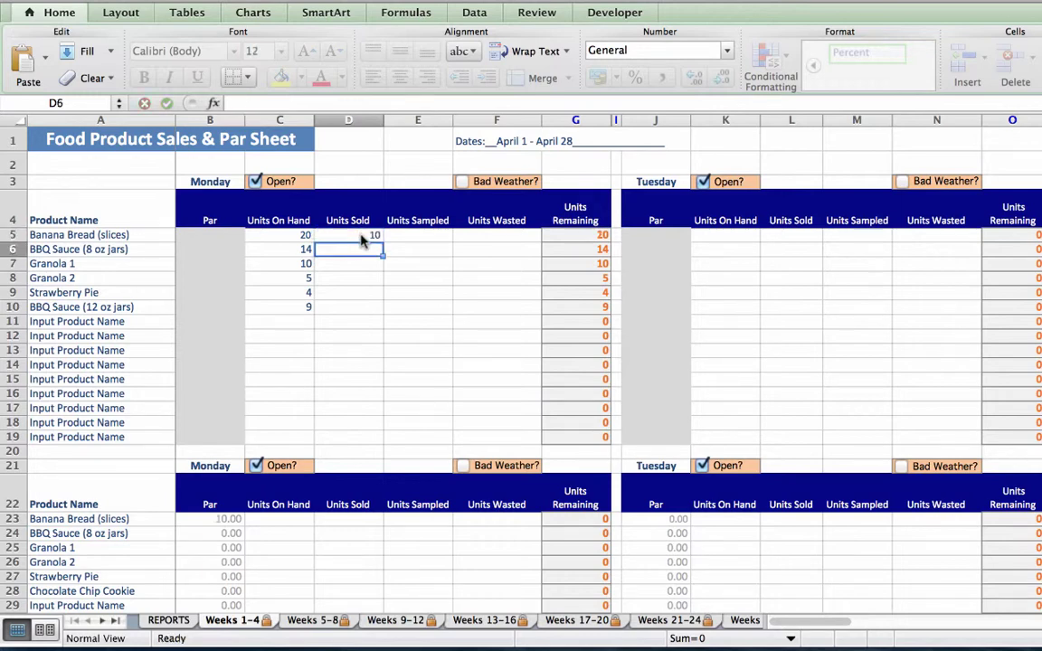
pyautogui.write('6')
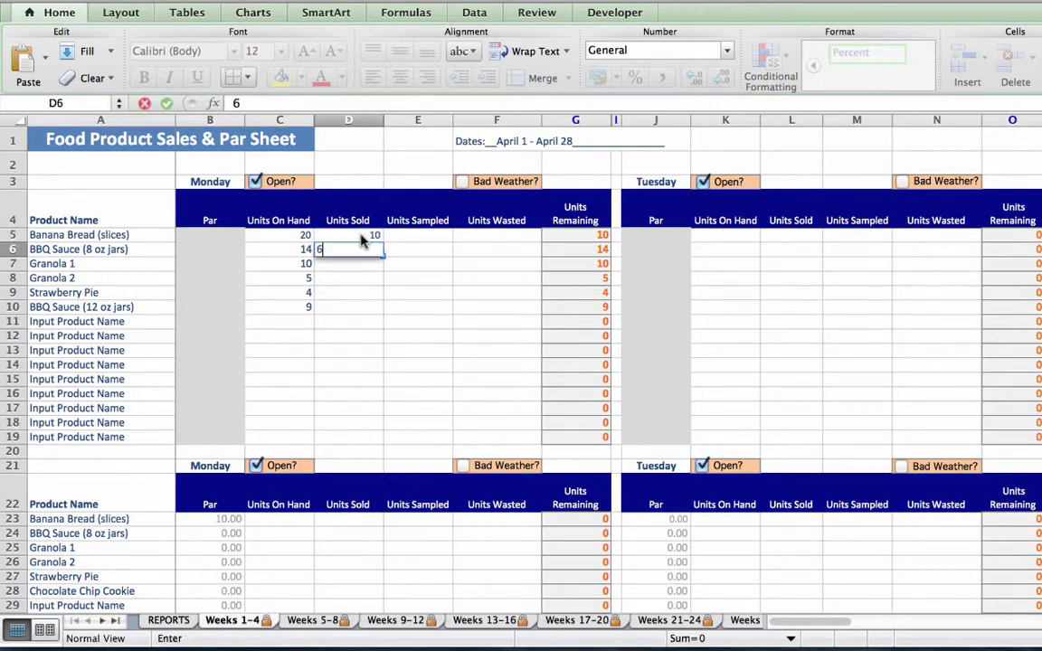
pyautogui.press('Return')
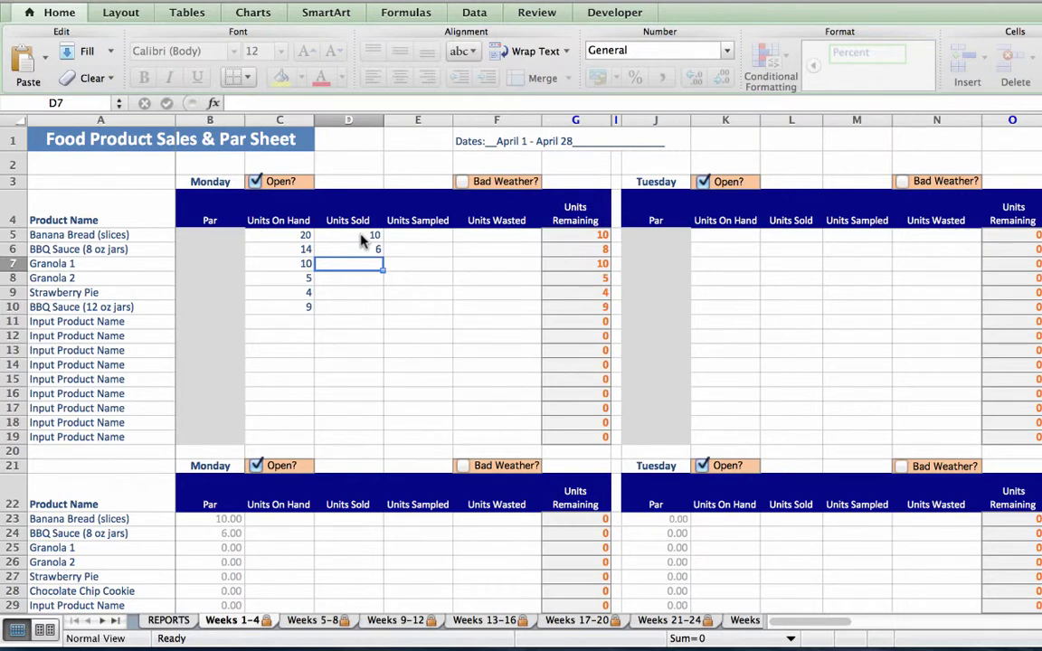
pyautogui.write('5')
pyautogui.press('Return')
pyautogui.write('2')
pyautogui.press('Return')
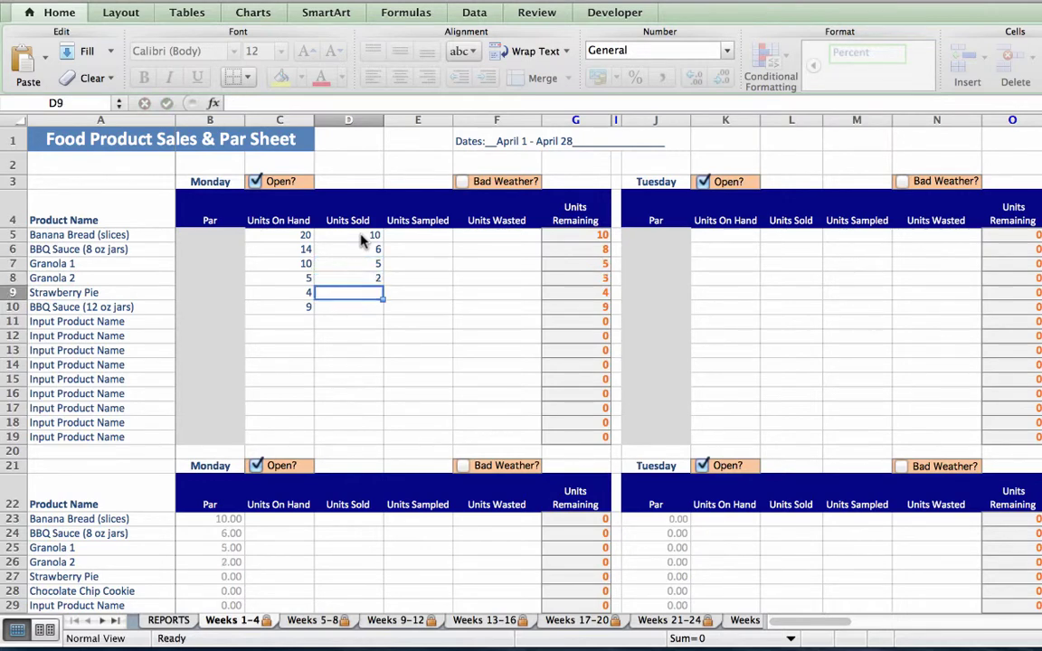
pyautogui.write('4')
pyautogui.press('Return')
pyautogui.write('1')
pyautogui.press('Return')
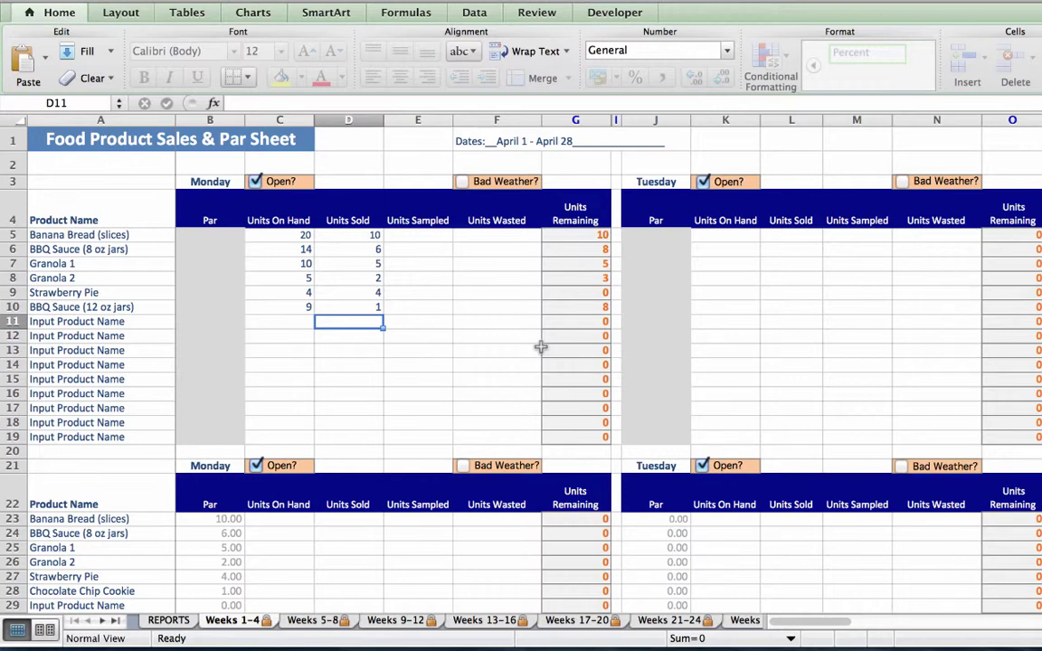
# Step: Enter Monday's Units Sampled in E5 to E10 as 2, 1, 3, 2, 0 and 0
pyautogui.click(411, 237)
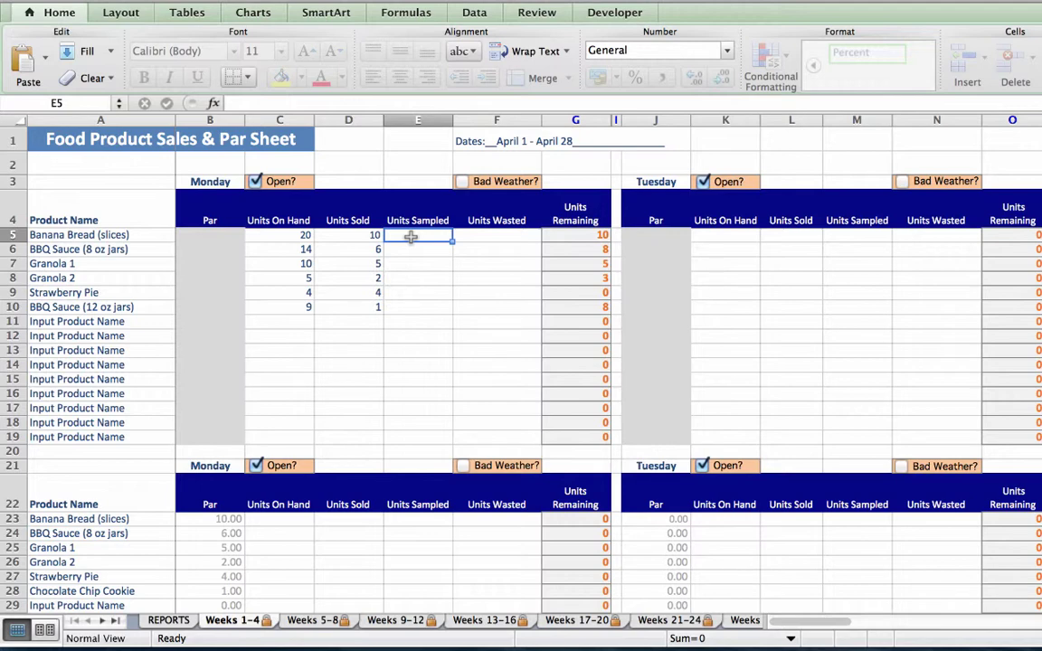
pyautogui.write('2')
pyautogui.press('Return')
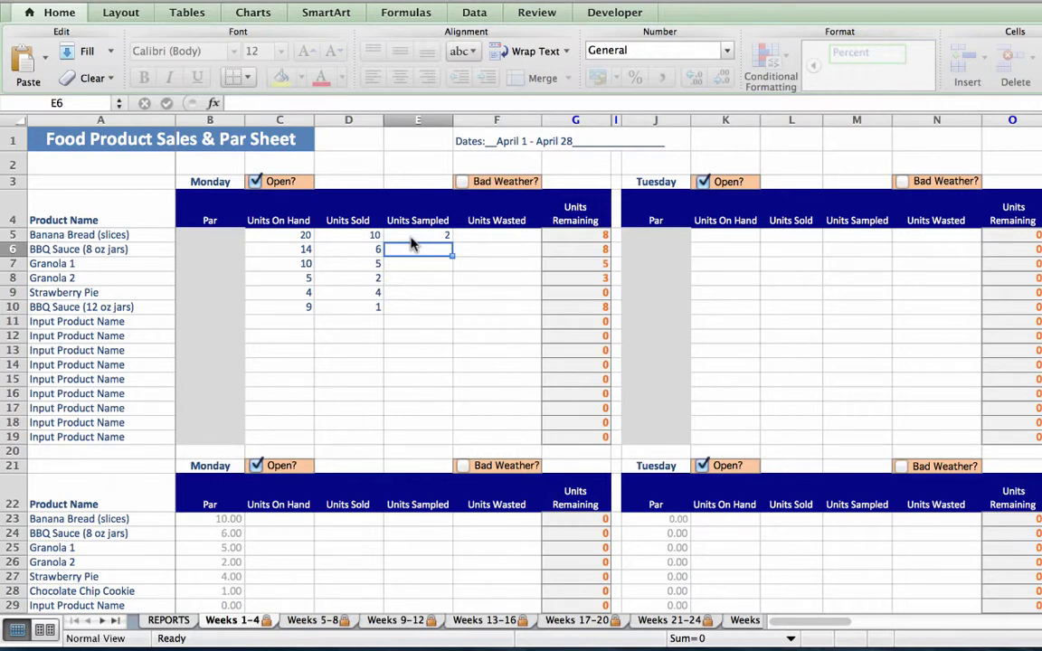
pyautogui.write('1')
pyautogui.press('Return')
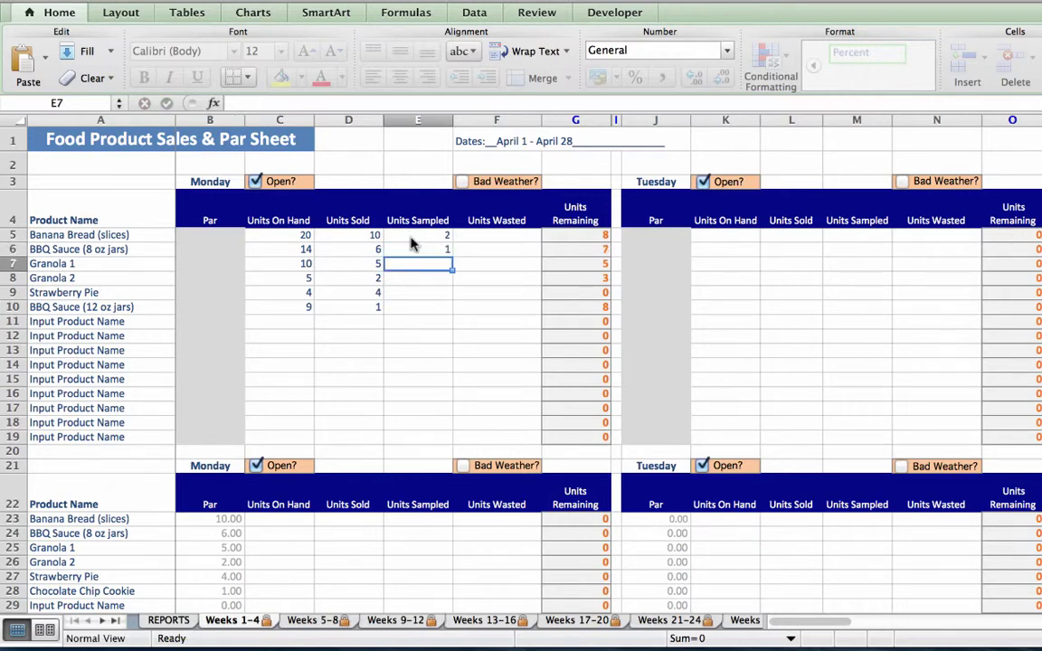
pyautogui.write('3')
pyautogui.press('Return')
pyautogui.write('2')
pyautogui.press('Return')
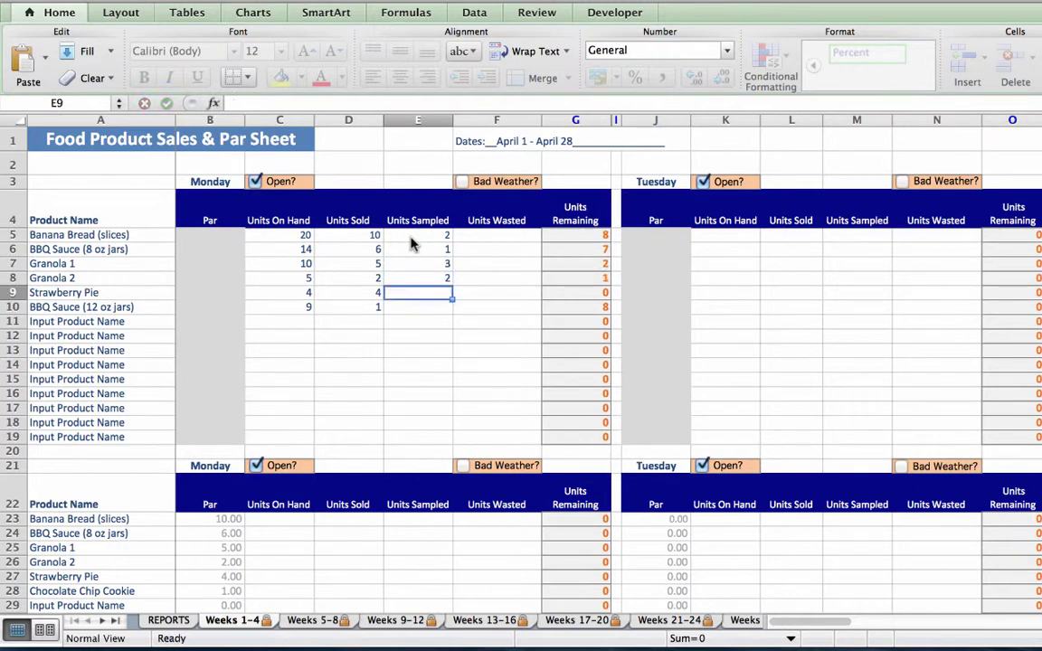
pyautogui.write('0')
pyautogui.press('Return')
pyautogui.write('0')
pyautogui.press('Return')
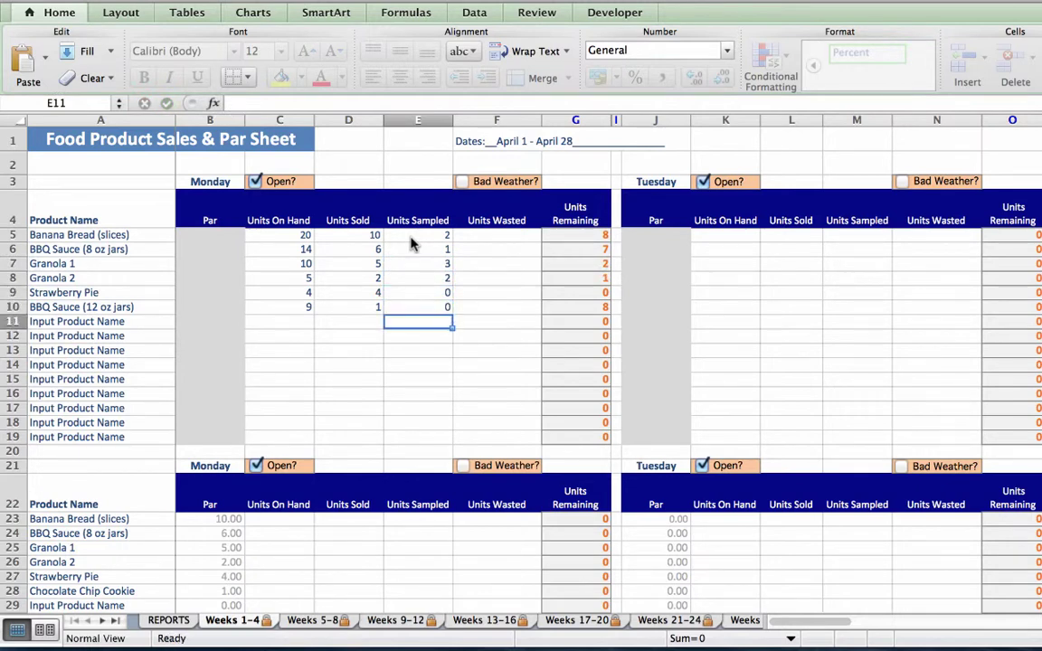
# Step: Enter Monday's Units Wasted in F5 to F10 as 2, 1, 2, 0, 0 and 0
pyautogui.click(486, 235)
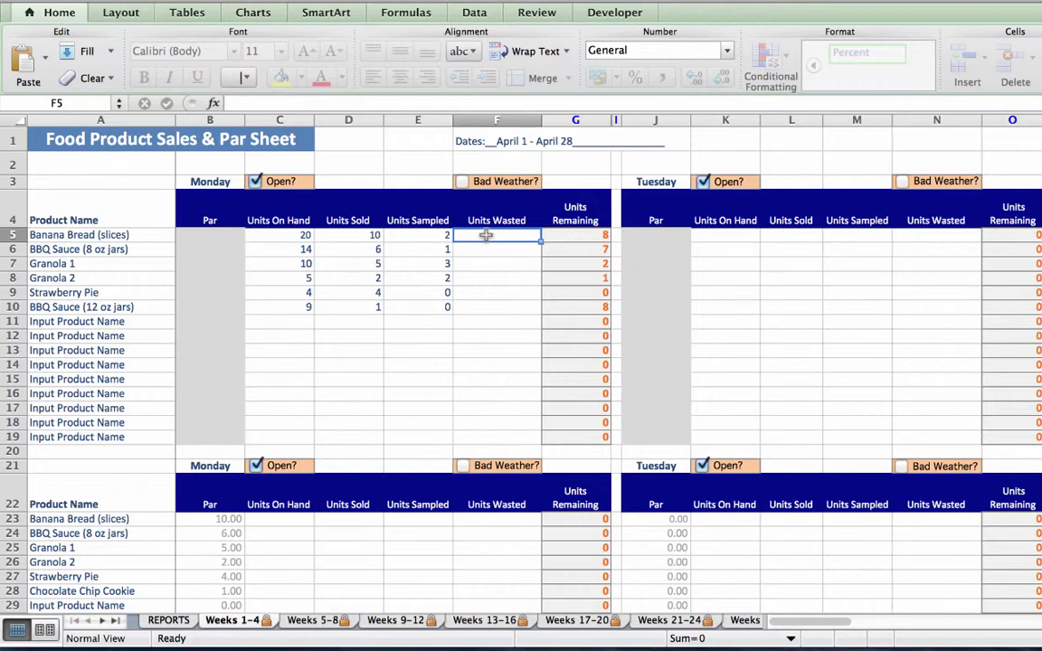
pyautogui.write('2')
pyautogui.press('Return')
pyautogui.write('1')
pyautogui.press('Return')
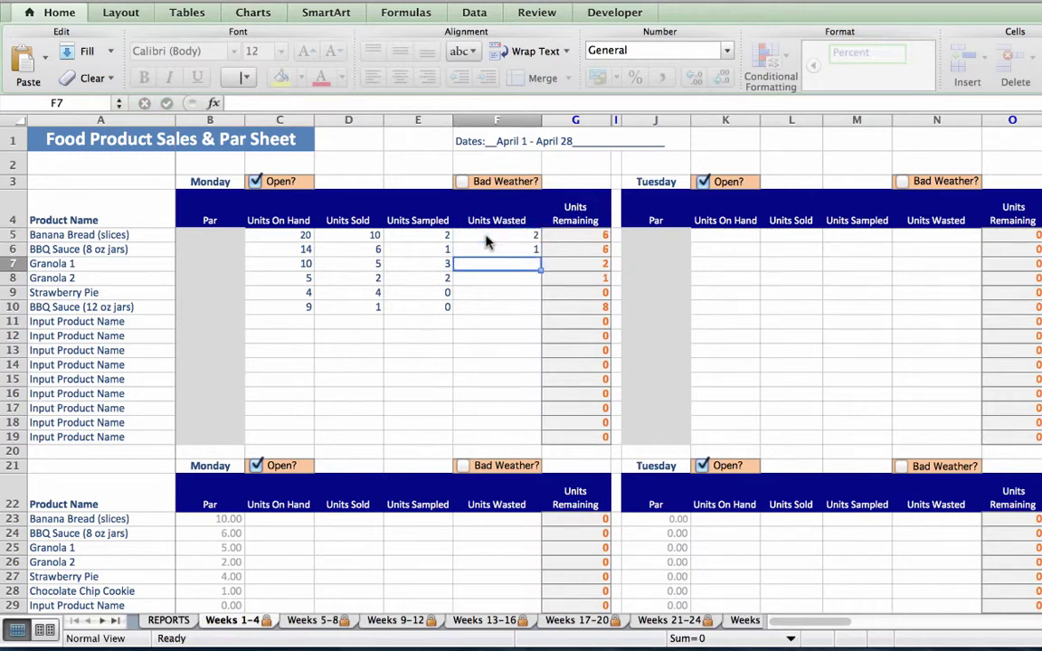
pyautogui.write('2')
pyautogui.press('Return')
pyautogui.write('0')
pyautogui.press('Return')
pyautogui.write('0')
pyautogui.press('Return')
pyautogui.write('0')
pyautogui.press('Return')
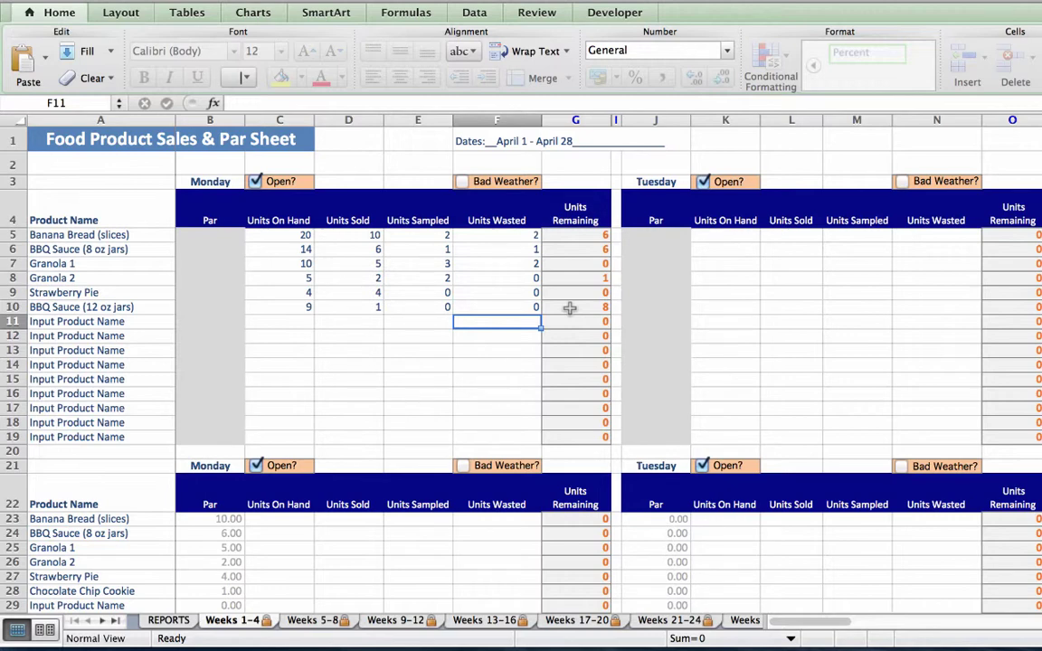
# Step: In the first week, mark Tuesday as not open and flag Wednesday as a bad weather day
pyautogui.hscroll(4, 759, 304)
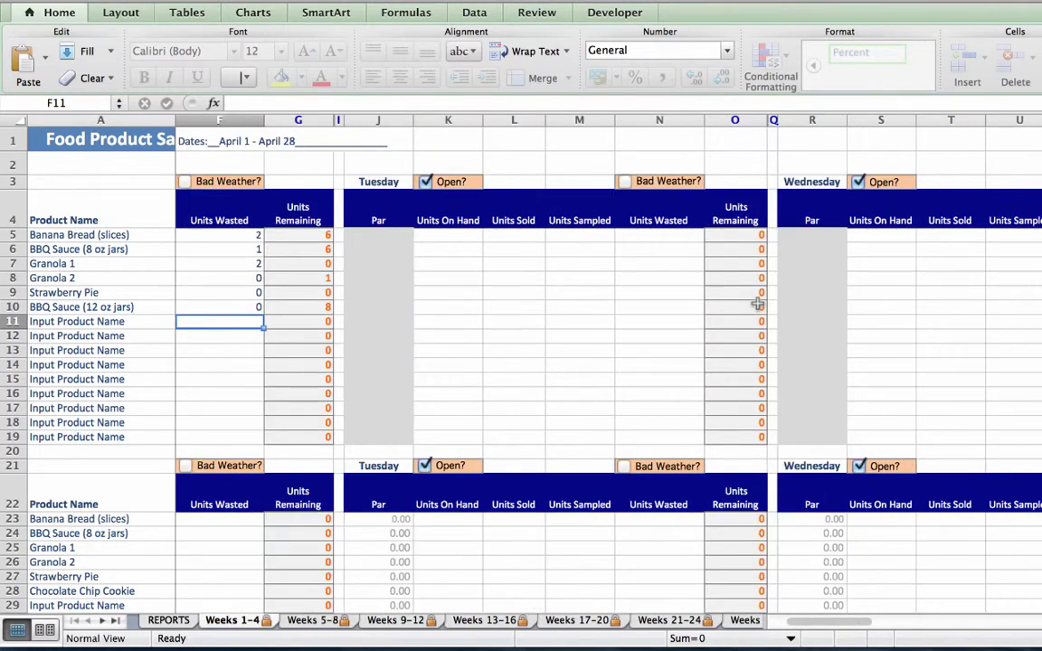
pyautogui.click(426, 182)
pyautogui.hscroll(3, 622, 372)
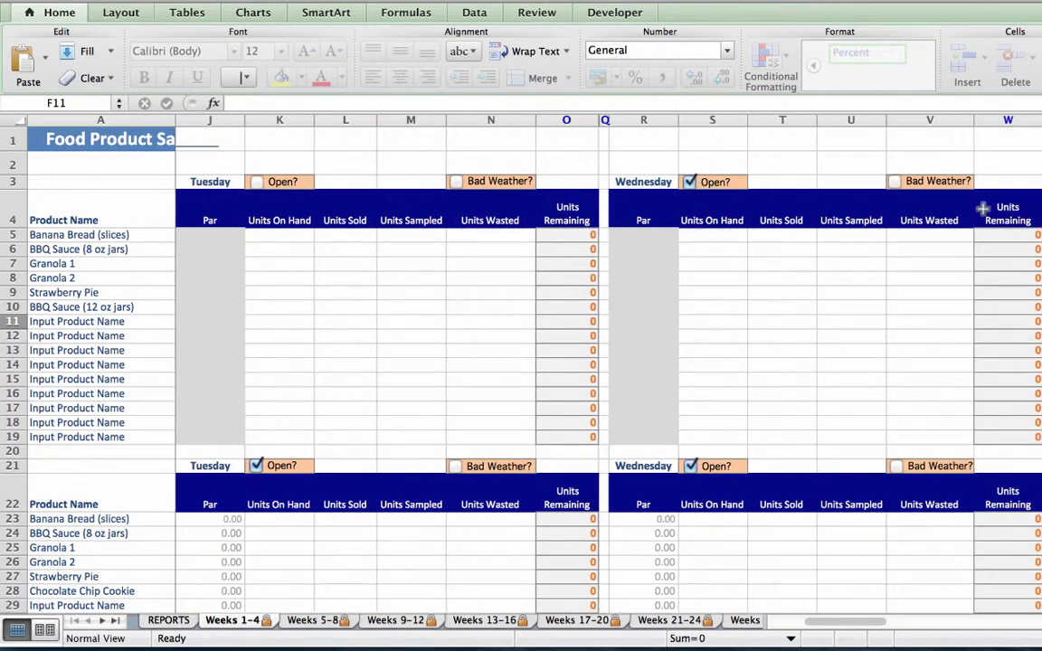
pyautogui.click(897, 185)
# Step: Enter Wednesday's Units On Hand in S5 to S10 as 12, 3, 4, 15, 4 and 1
pyautogui.click(711, 239)
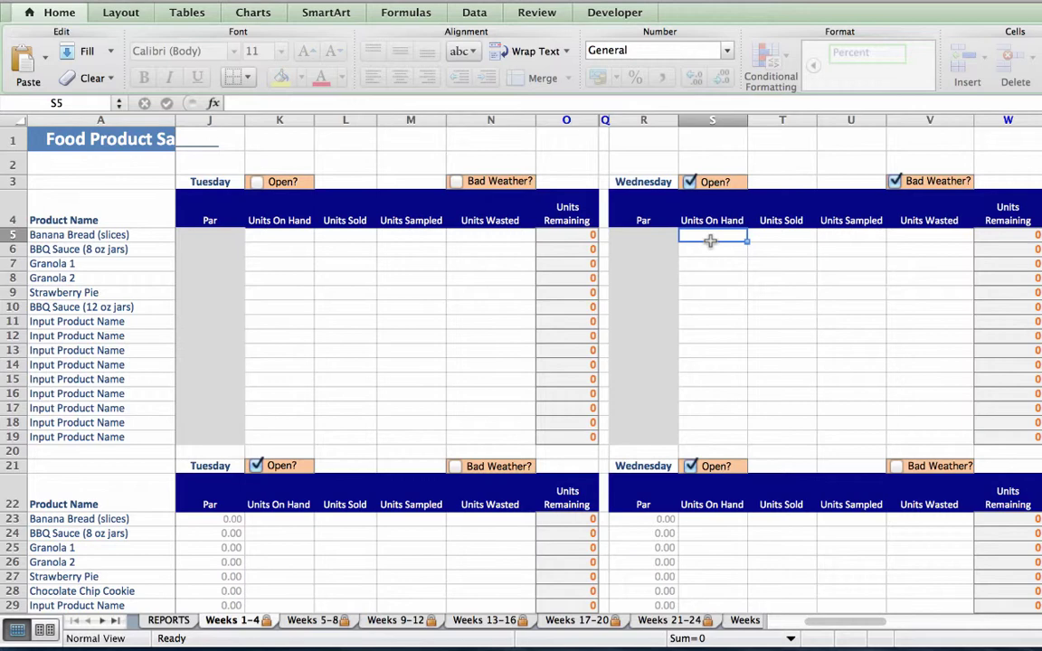
pyautogui.hscroll(-5, 711, 240)
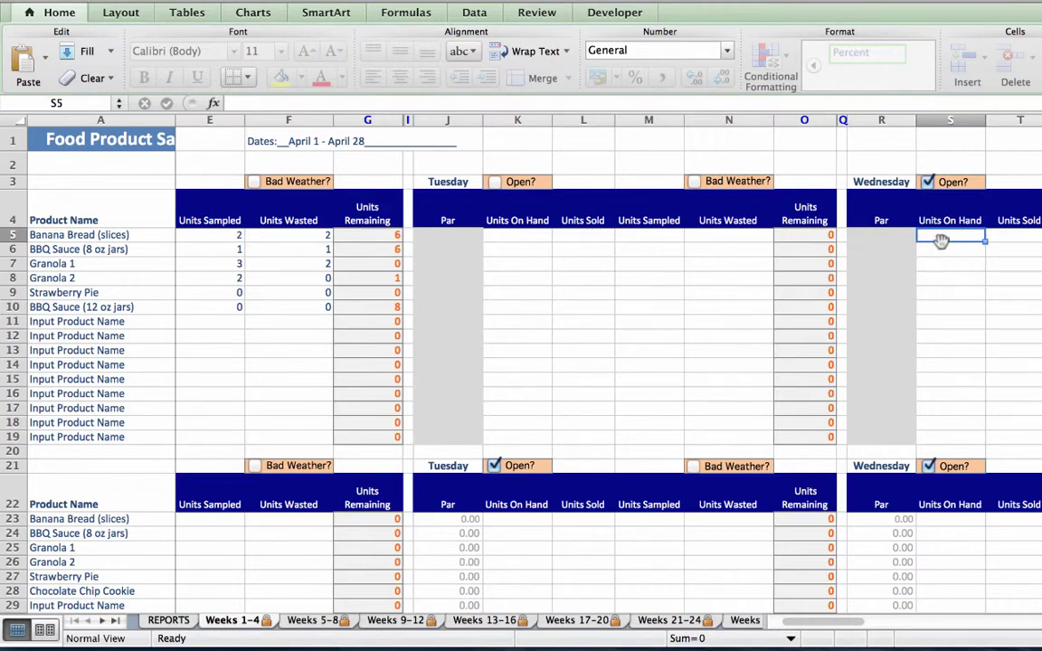
pyautogui.write('12')
pyautogui.press('Return')
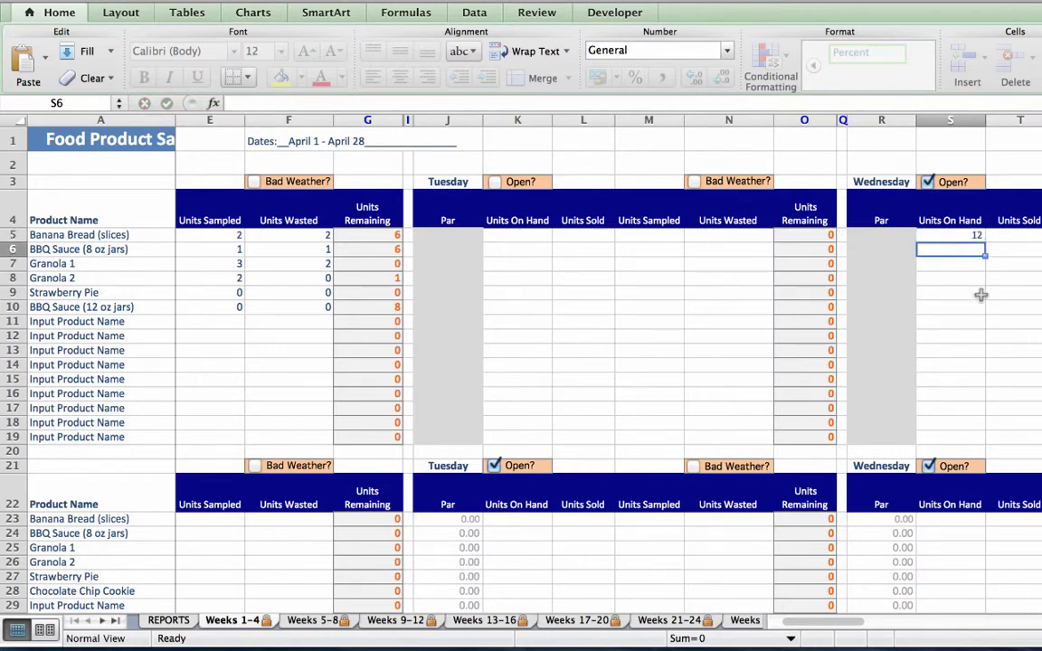
pyautogui.hscroll(4, 981, 295)
pyautogui.hscroll(4, 981, 295)
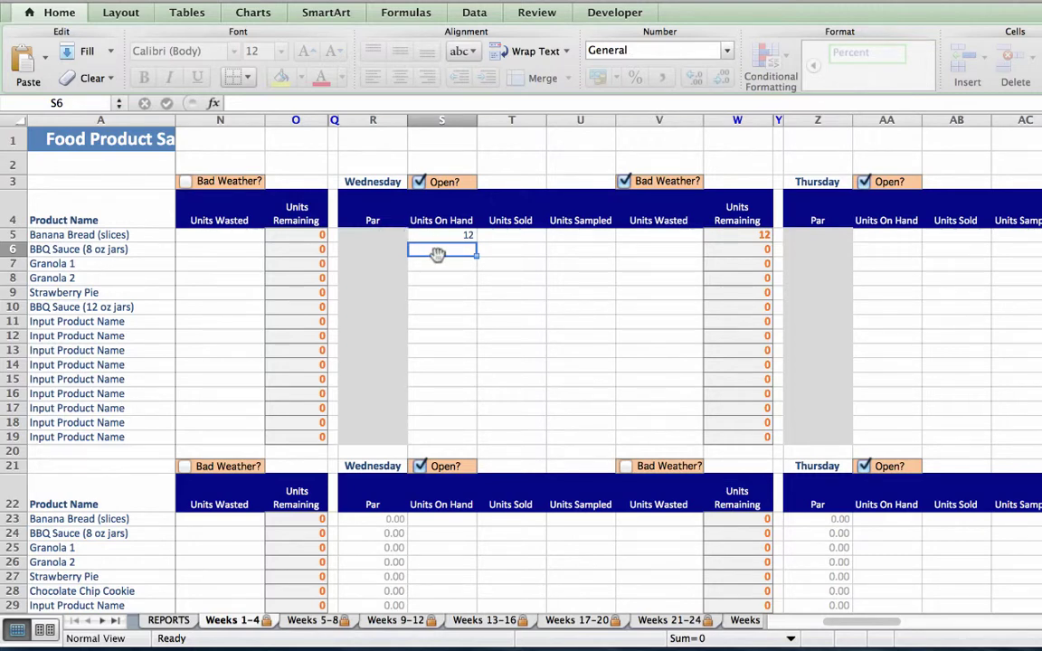
pyautogui.write('3')
pyautogui.press('Return')
pyautogui.write('4')
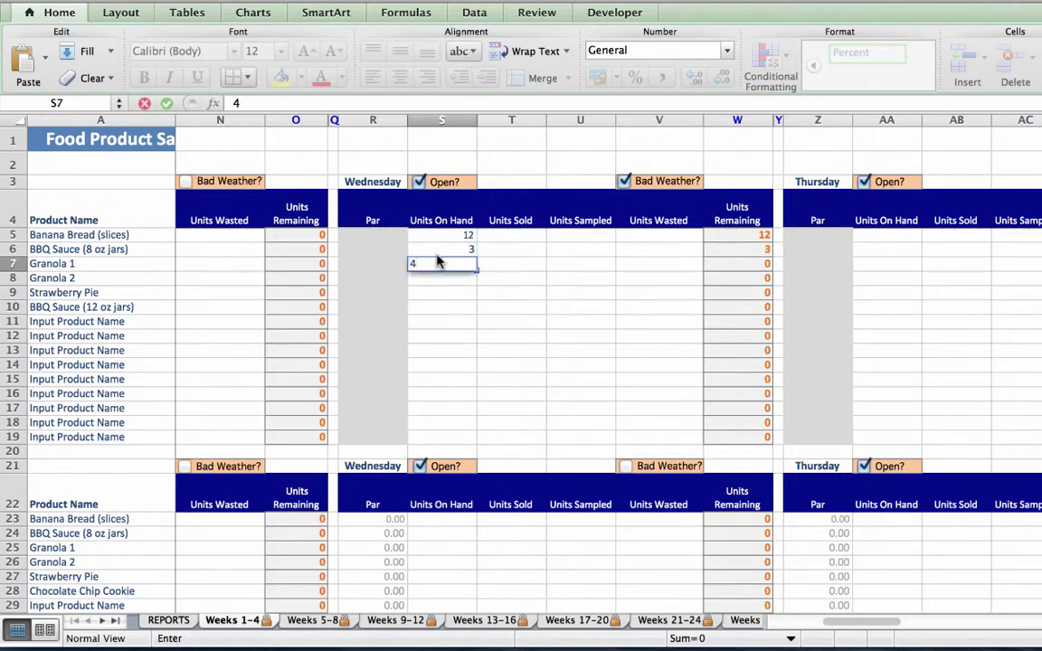
pyautogui.press('Return')
pyautogui.write('15')
pyautogui.press('Return')
pyautogui.write('4')
pyautogui.press('Return')
pyautogui.write('1')
pyautogui.press('Return')
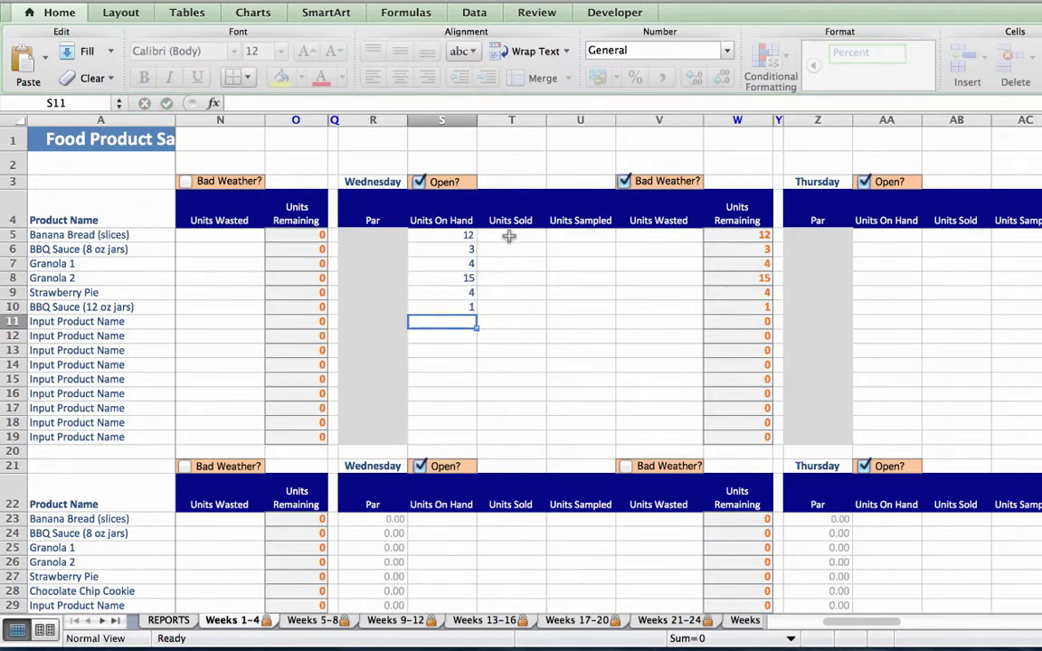
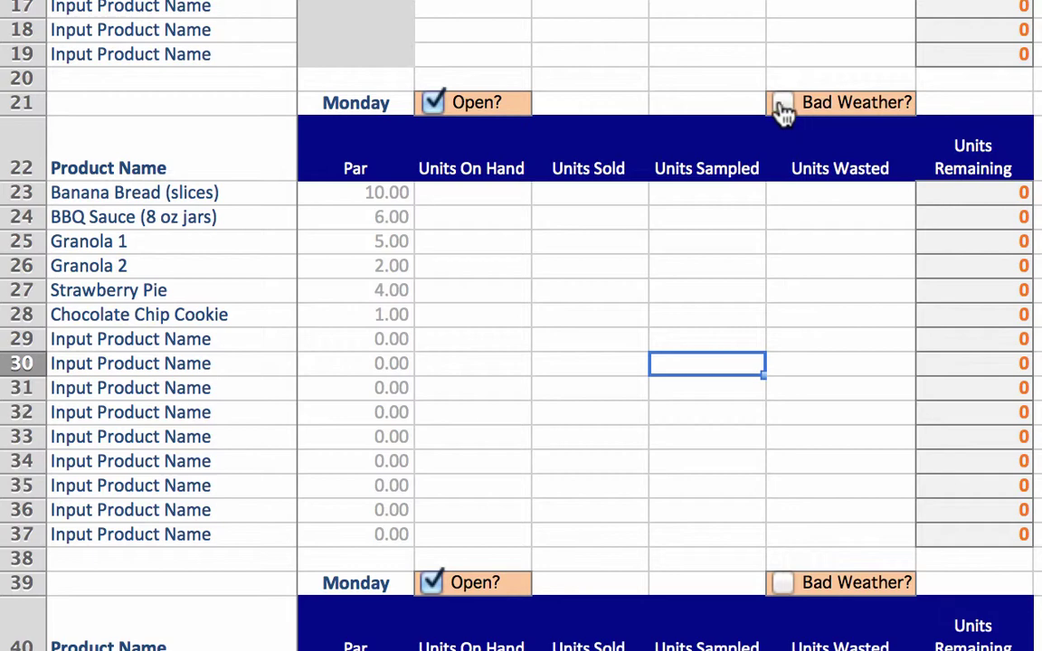
# Step: Flag Monday of the second week as a bad weather day
pyautogui.click(783, 106)
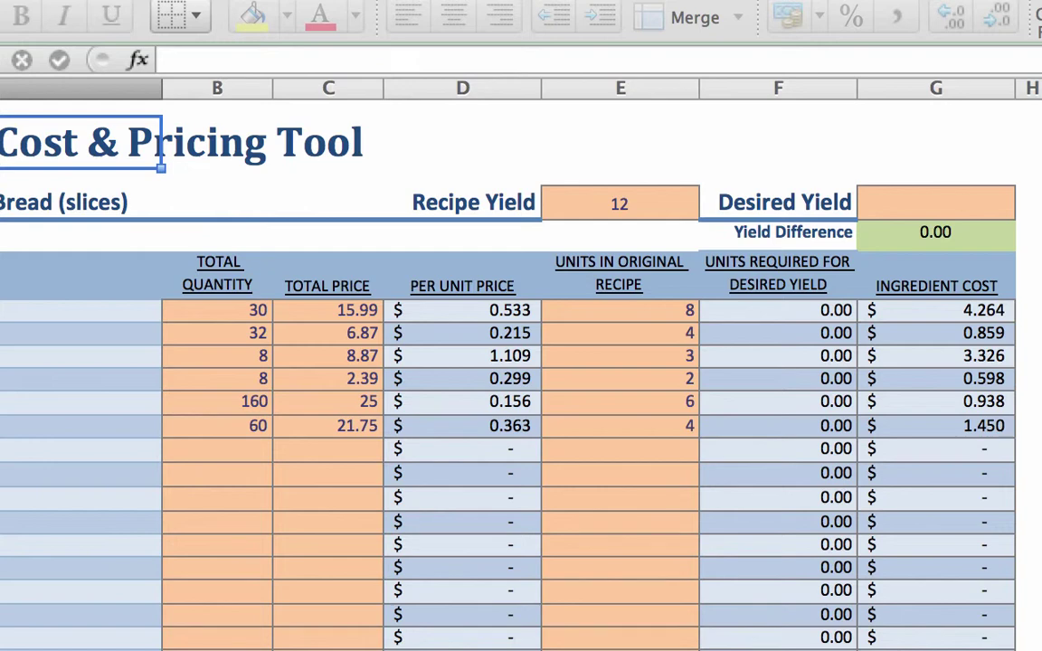
# Step: Set the Desired Yield for Banana Bread (slices) to 24 in the Cost & Pricing Tool
pyautogui.click(937, 203)
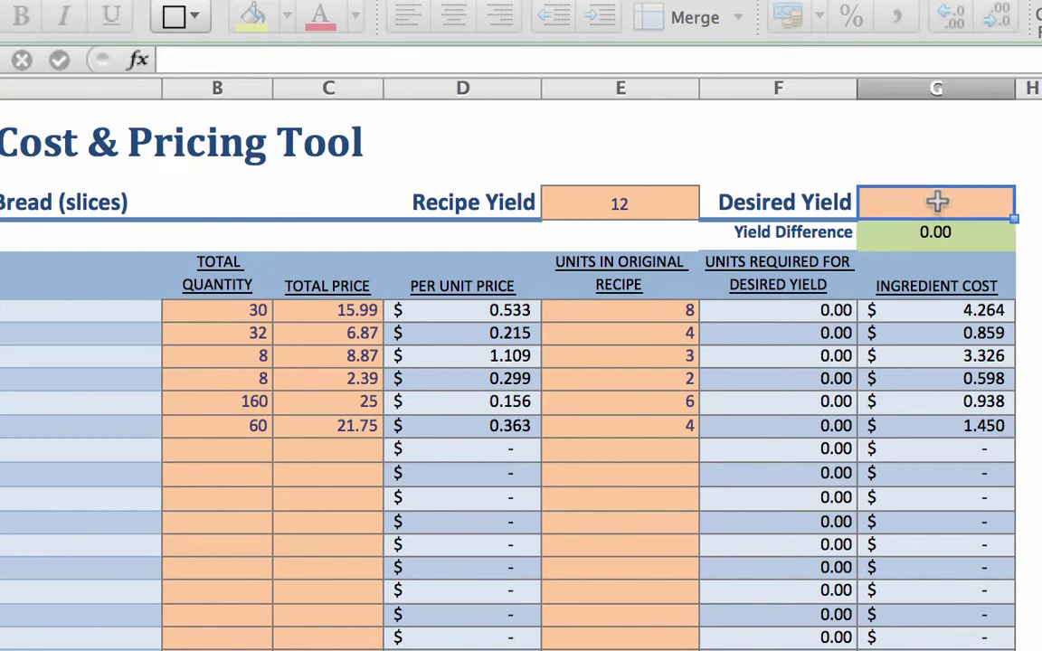
pyautogui.write('24')
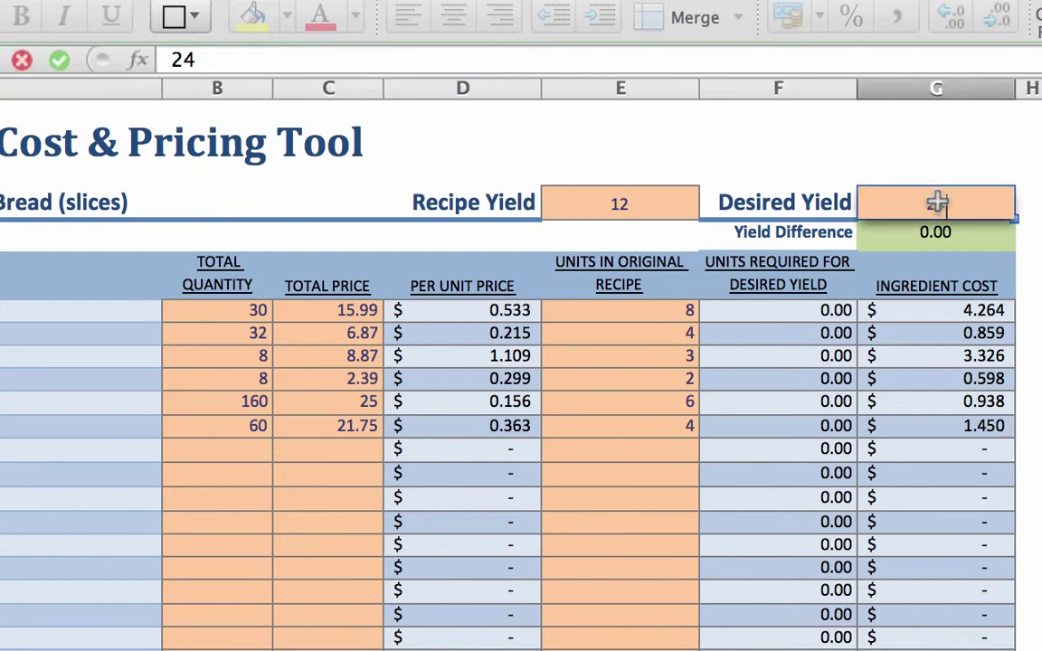
pyautogui.press('Return')
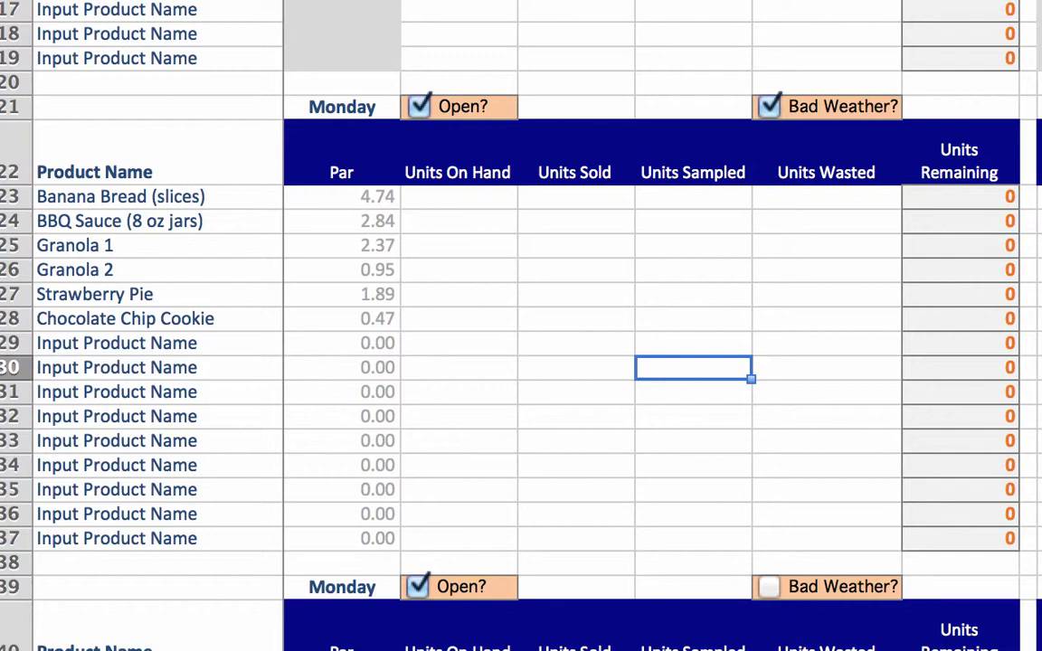
# Step: For Banana Bread on the second week's Monday, enter 12 Units On Hand and 6 Units Sold
pyautogui.hscroll(7, 662, 362)
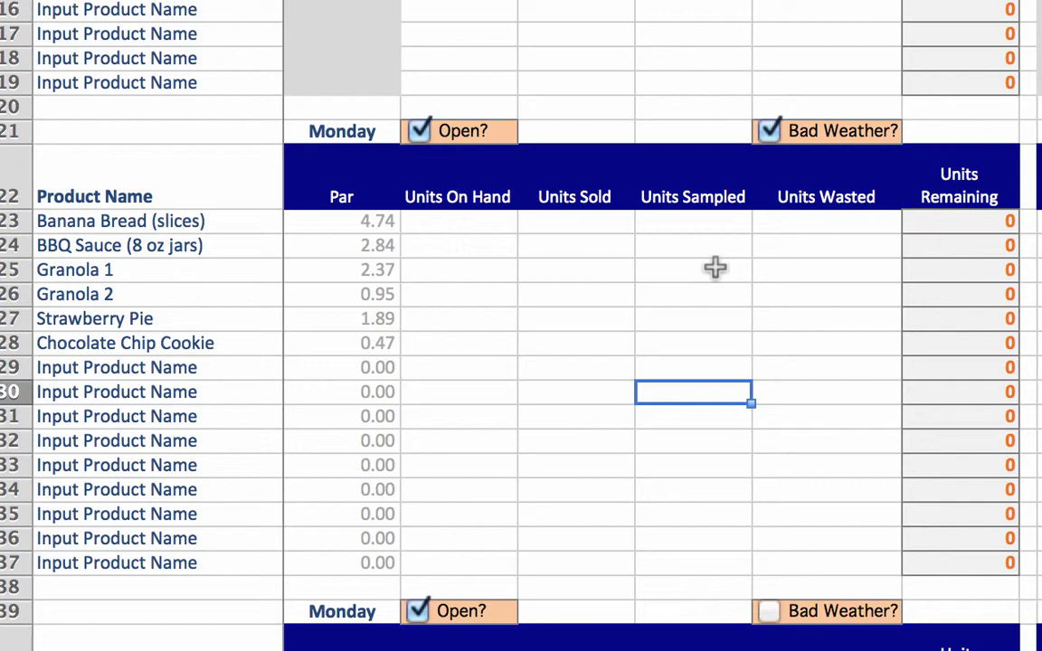
pyautogui.click(476, 218)
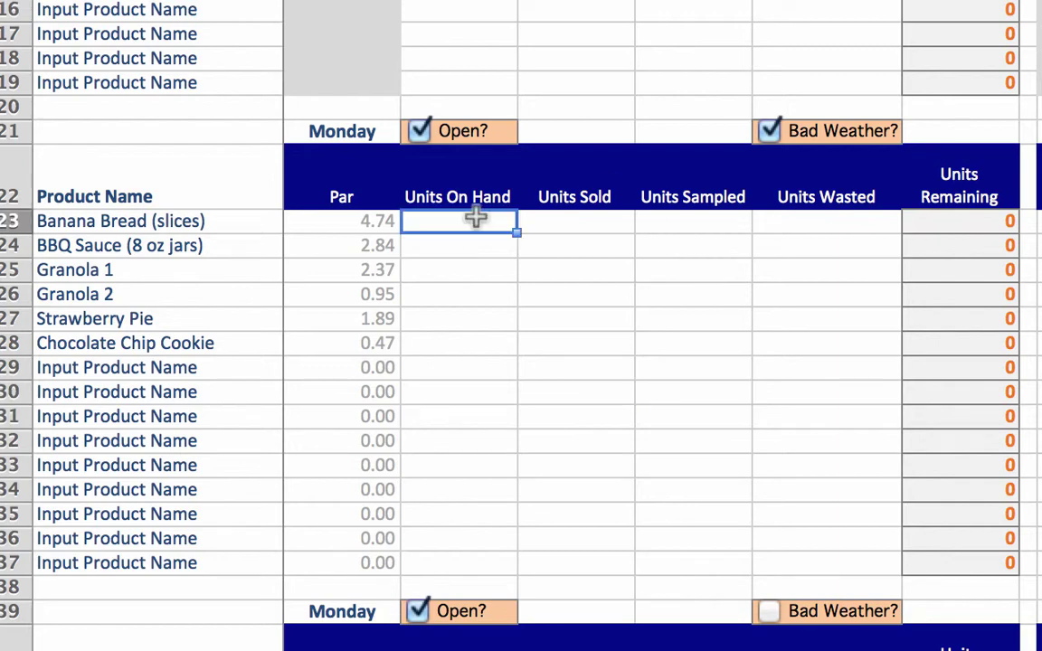
pyautogui.write('12')
pyautogui.press('Tab')
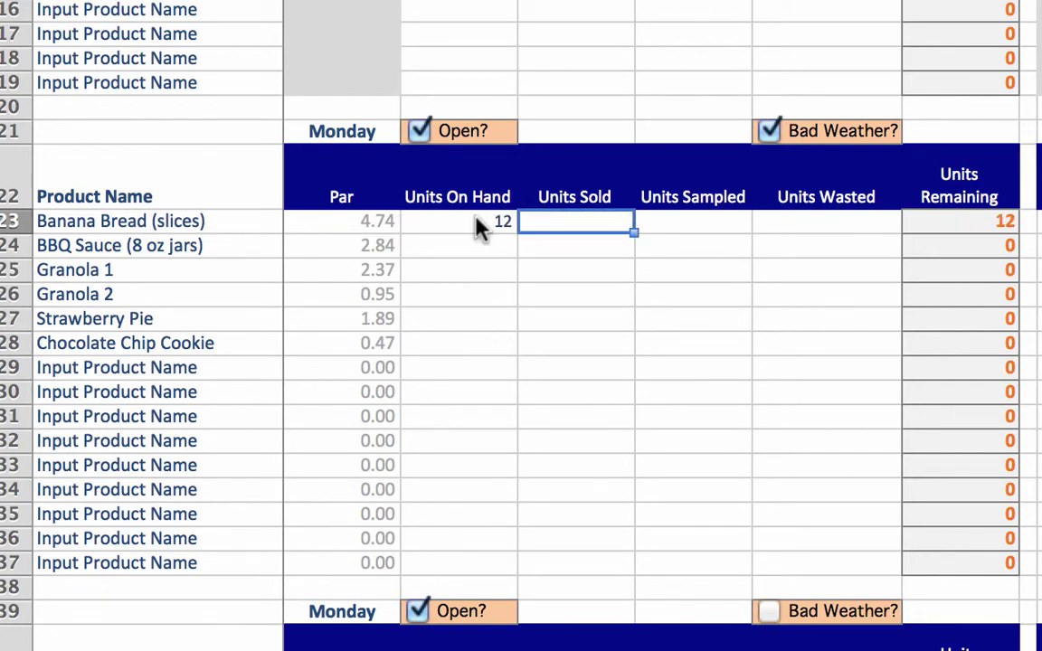
pyautogui.write('6')
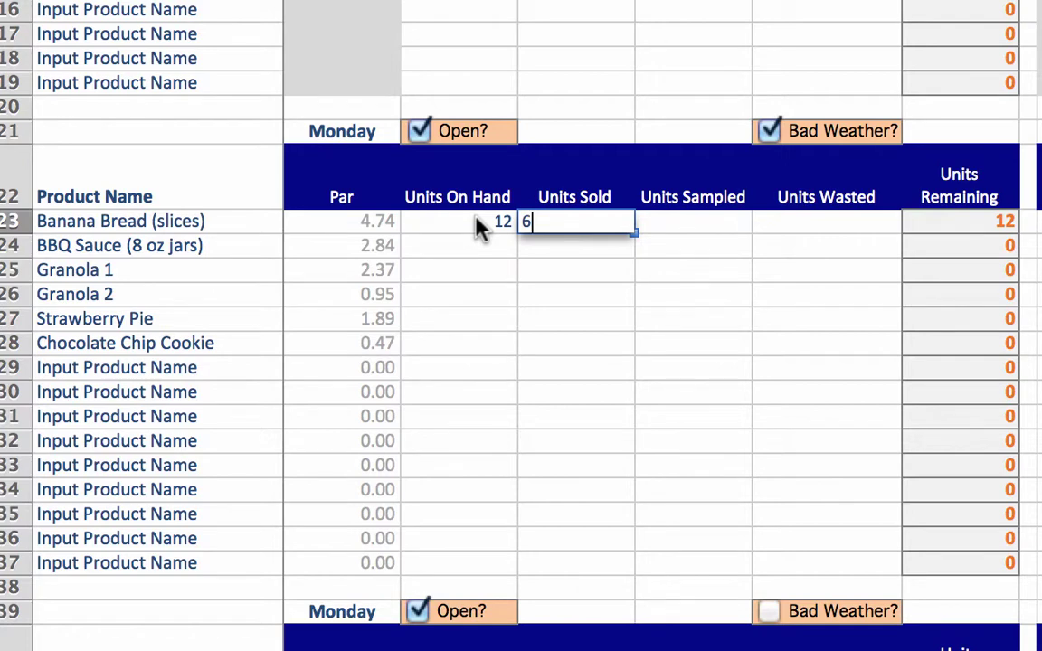
pyautogui.press('Return')
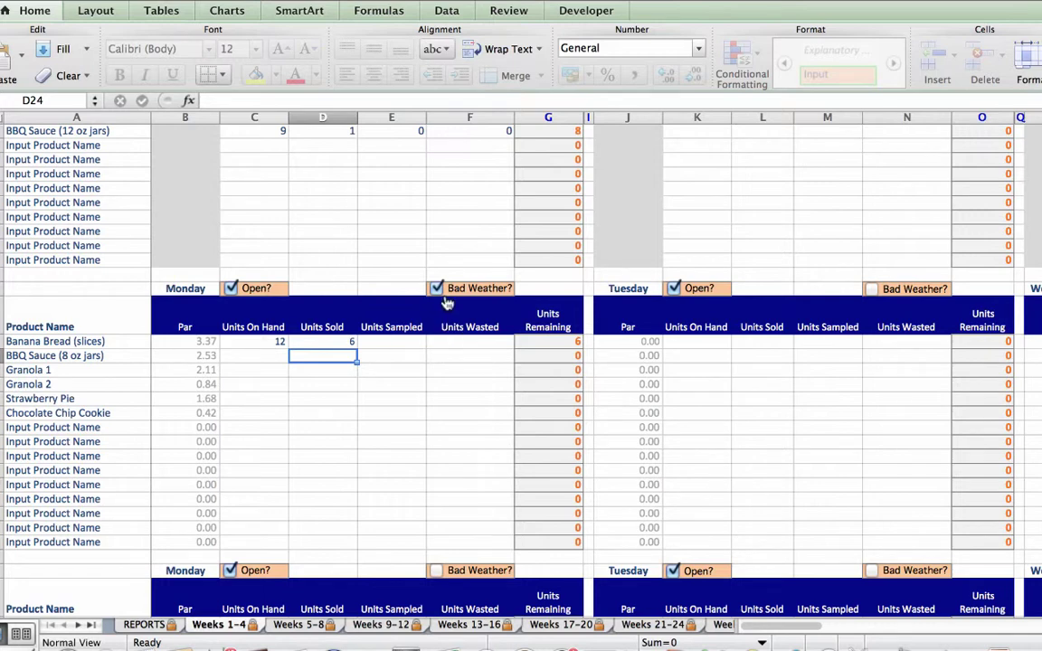
# Step: Clear the Bad Weather option for Wednesday of the second week
pyautogui.hscroll(5, 938, 398)
pyautogui.scroll(1, 938, 398)
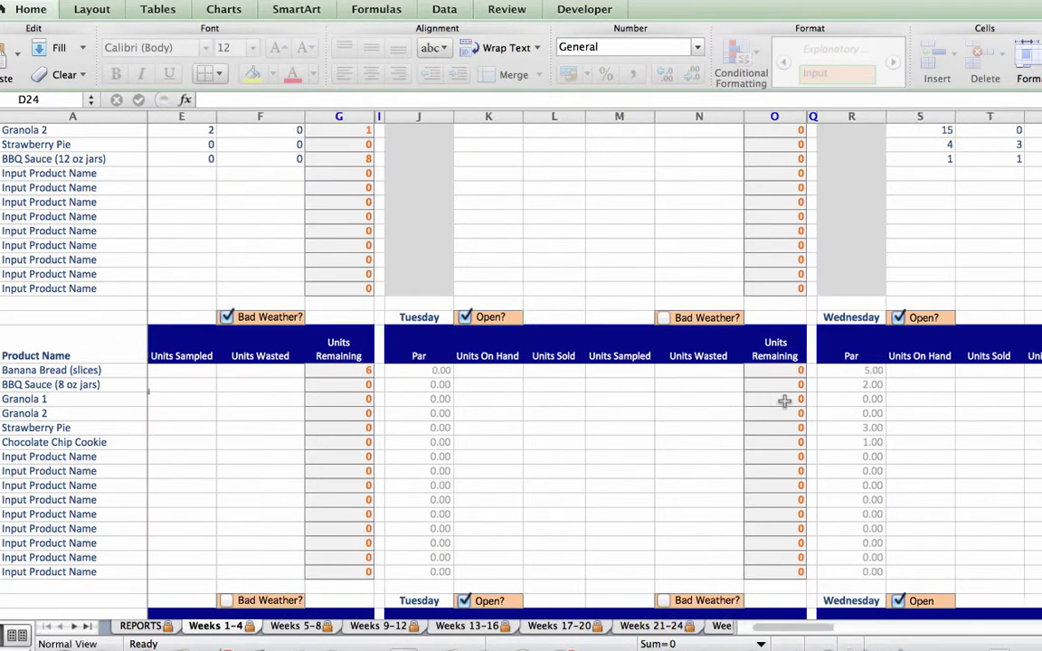
pyautogui.hscroll(5, 784, 401)
pyautogui.click(797, 319)
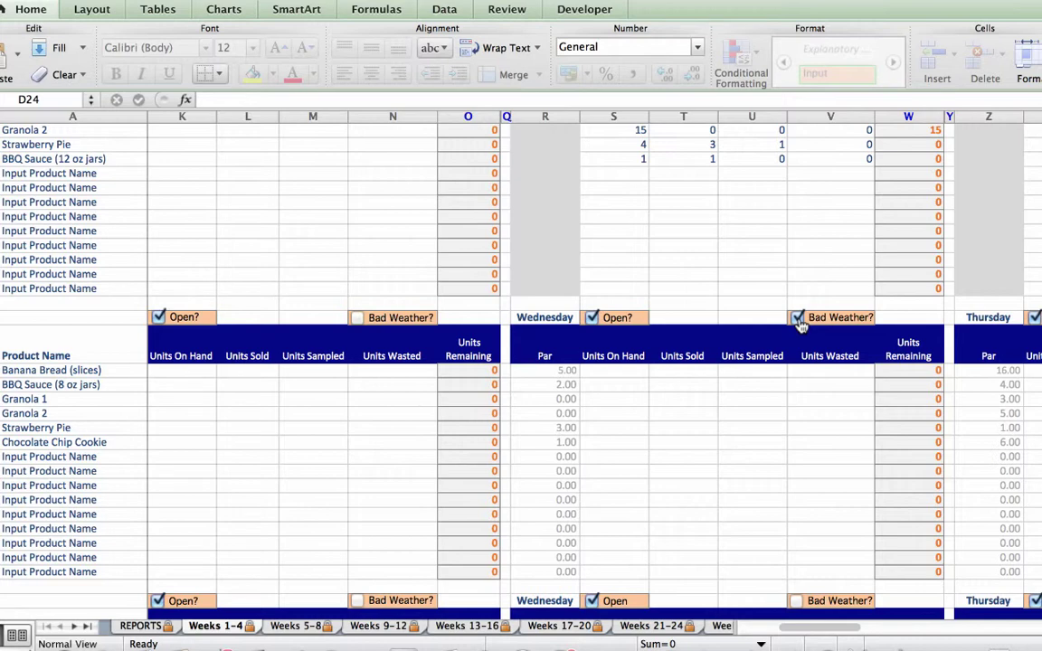
pyautogui.click(798, 319)
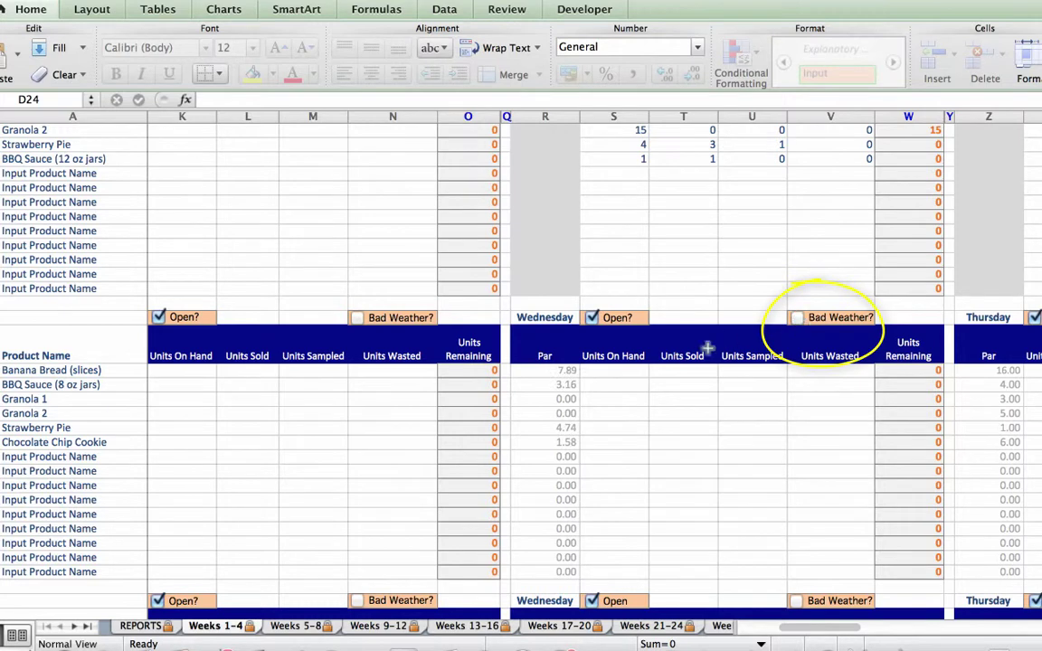
# Step: For Banana Bread (slices) on the second week's Wednesday, enter 16 Units On Hand and 9 Units Sold
pyautogui.click(616, 372)
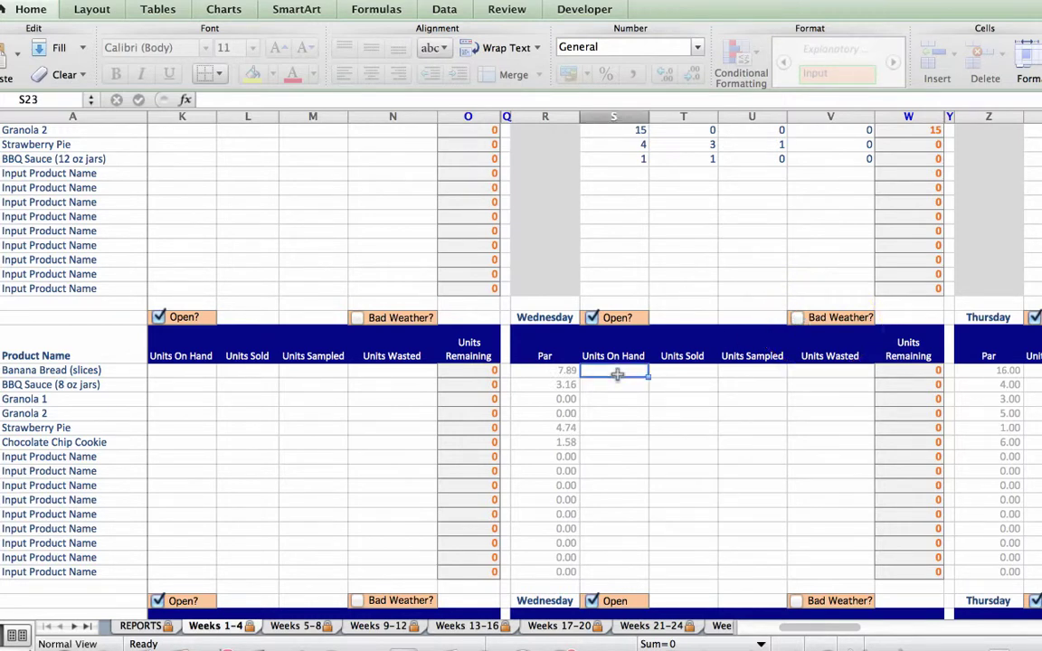
pyautogui.write('16')
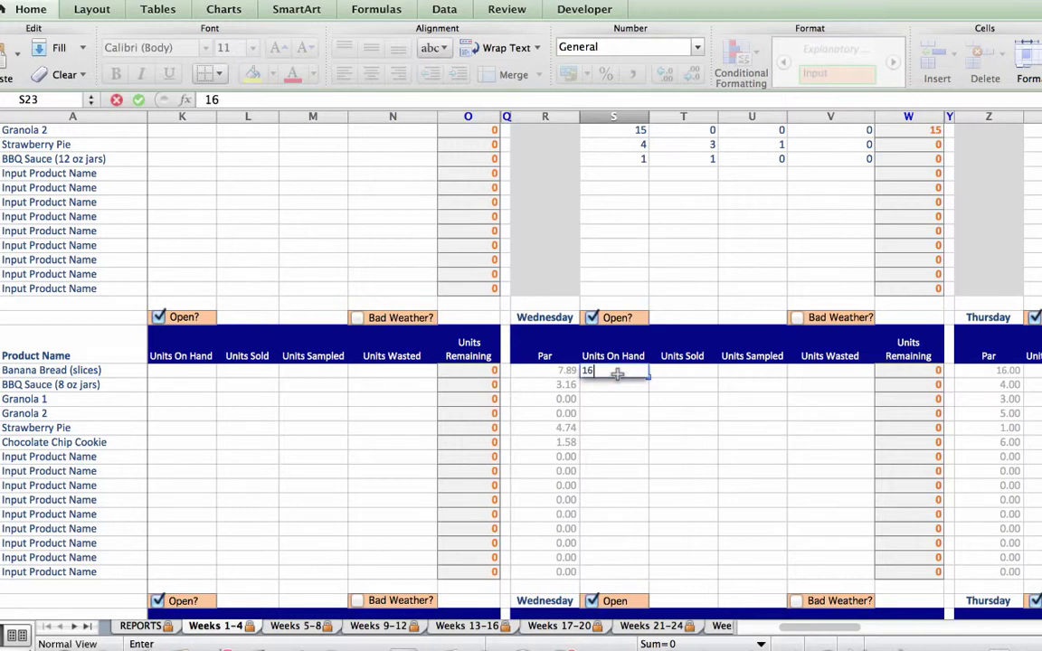
pyautogui.press('Tab')
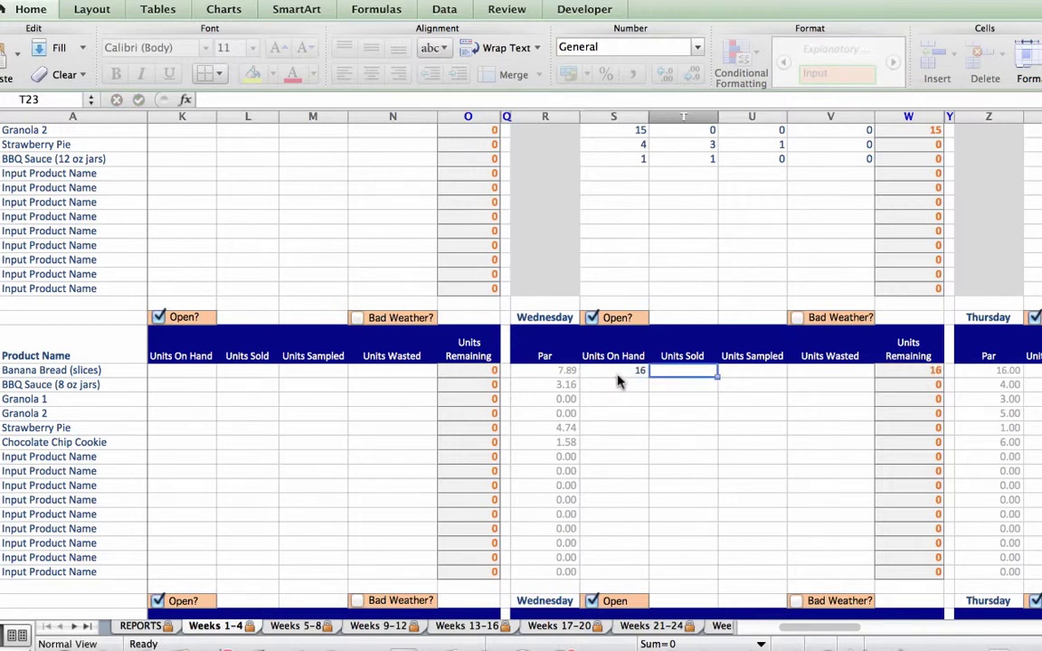
pyautogui.write('9')
pyautogui.press('Return')
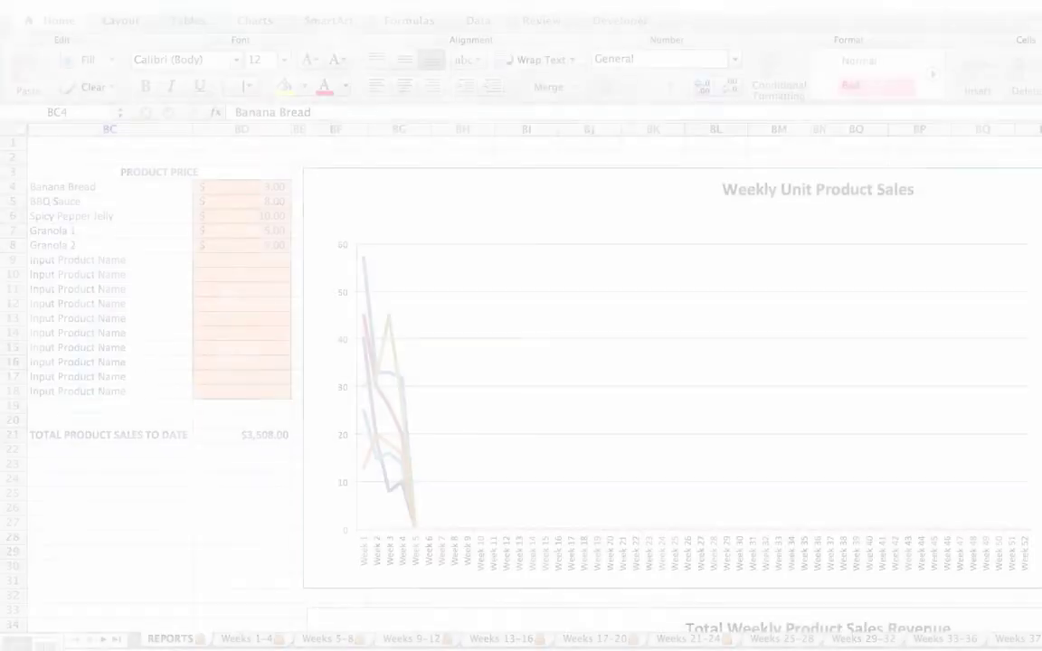
# Step: Review the REPORTS sheet's charts for weekly unit sales, weekly sales revenue and each product's sales contribution to date
pyautogui.click(141, 624)
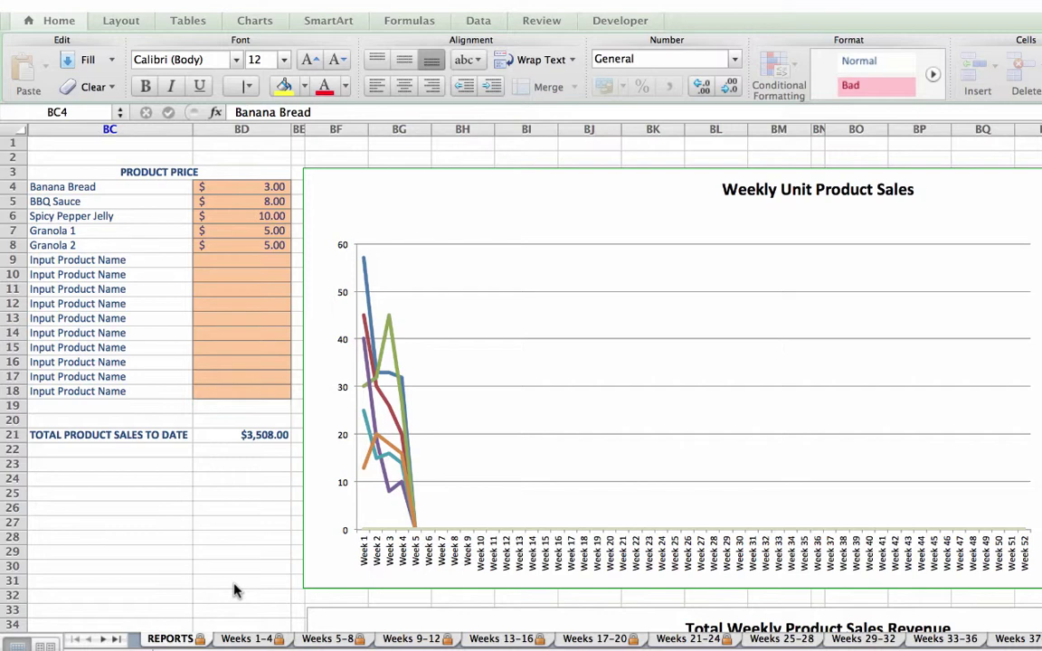
pyautogui.hscroll(3, 234, 590)
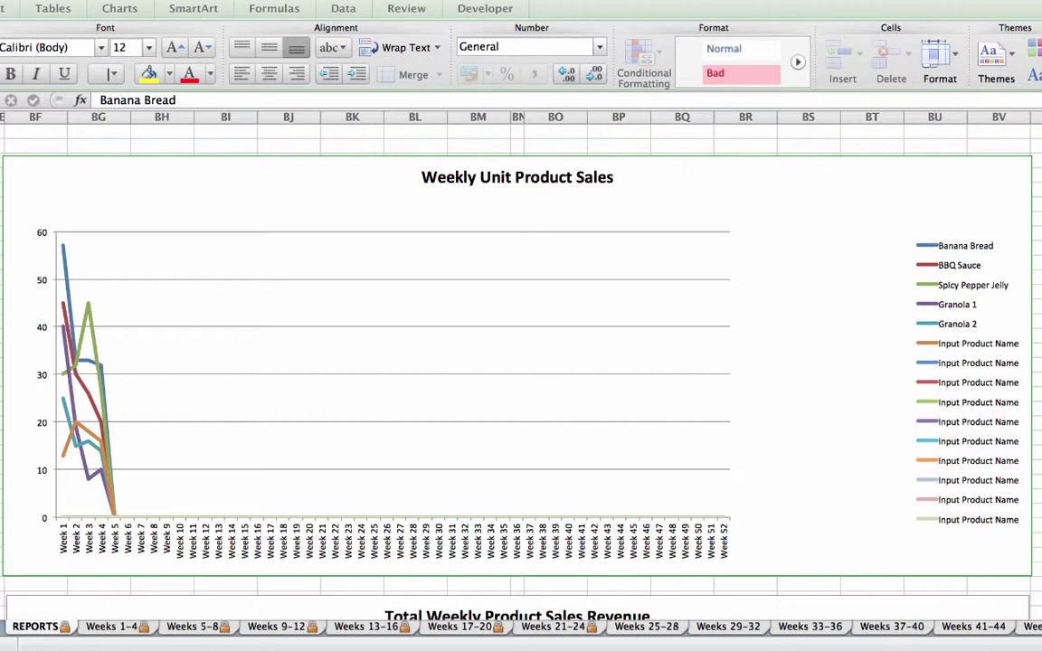
pyautogui.scroll(-5, 466, 362)
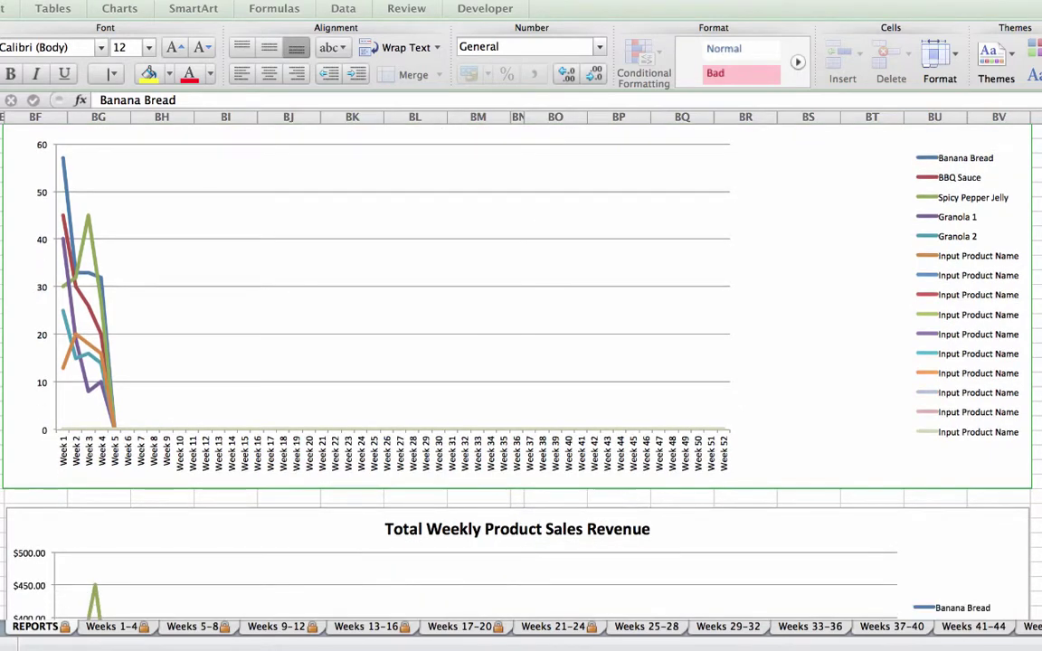
pyautogui.scroll(-5, 466, 362)
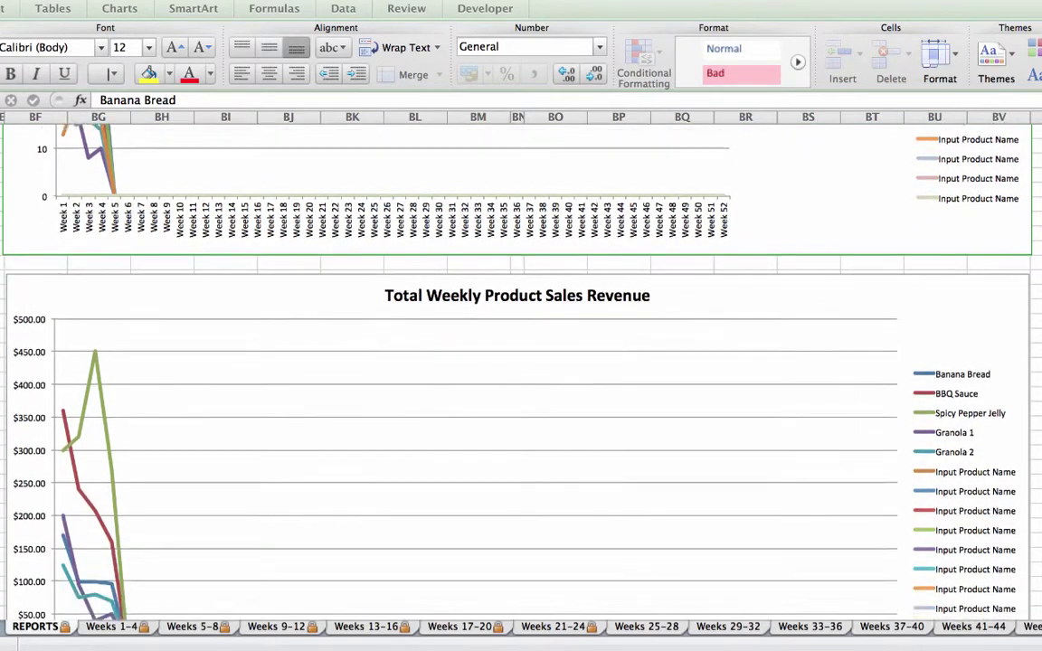
pyautogui.scroll(-1, 466, 362)
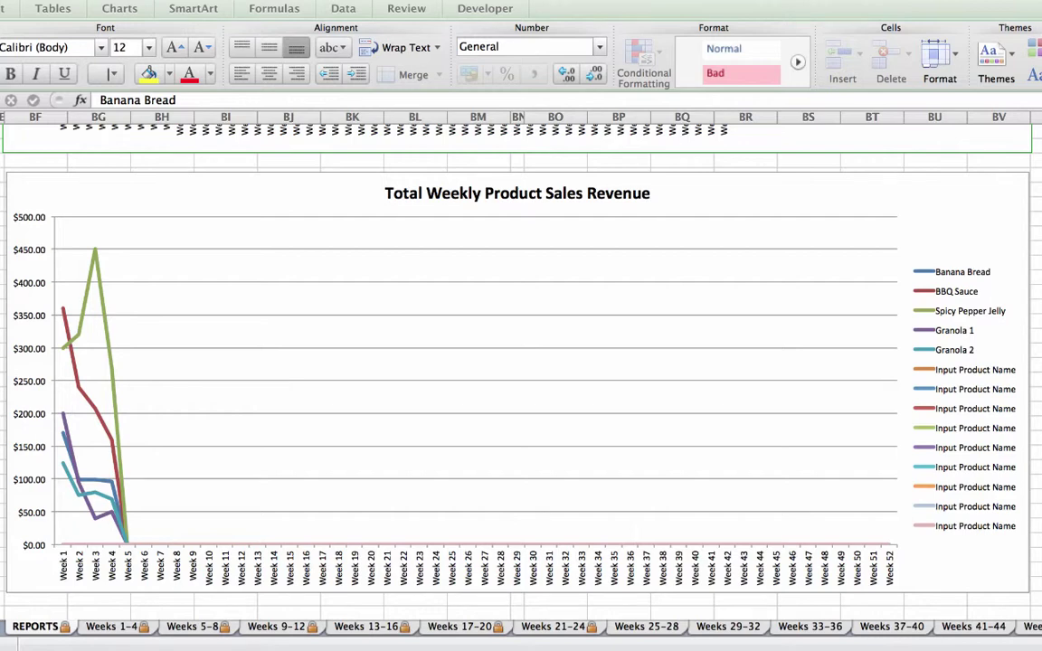
pyautogui.scroll(-10, 521, 362)
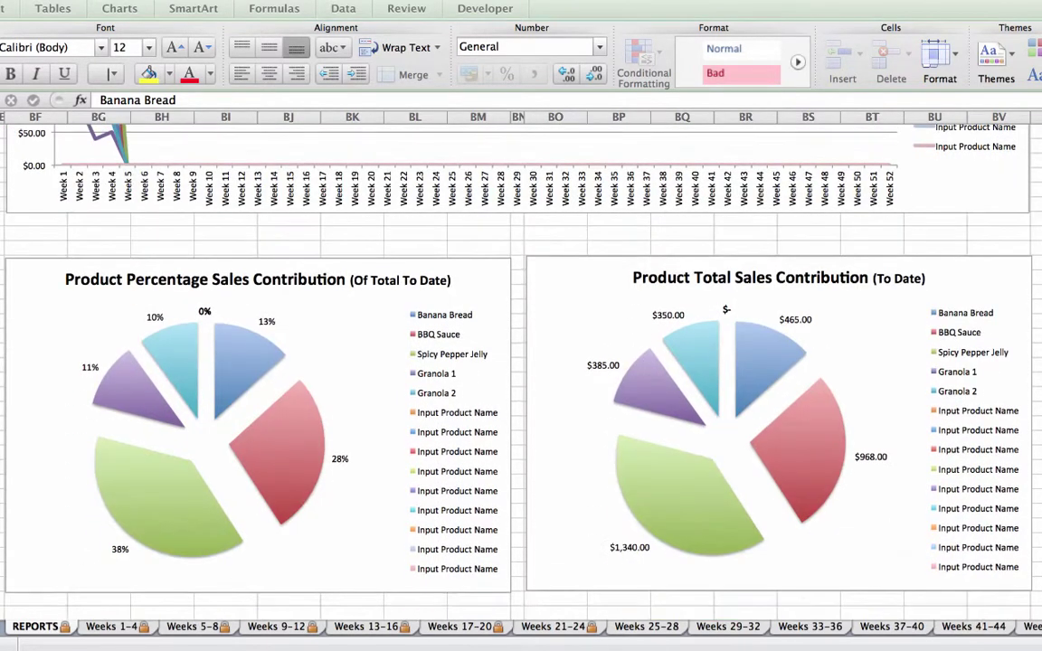
pyautogui.scroll(-2, 522, 362)
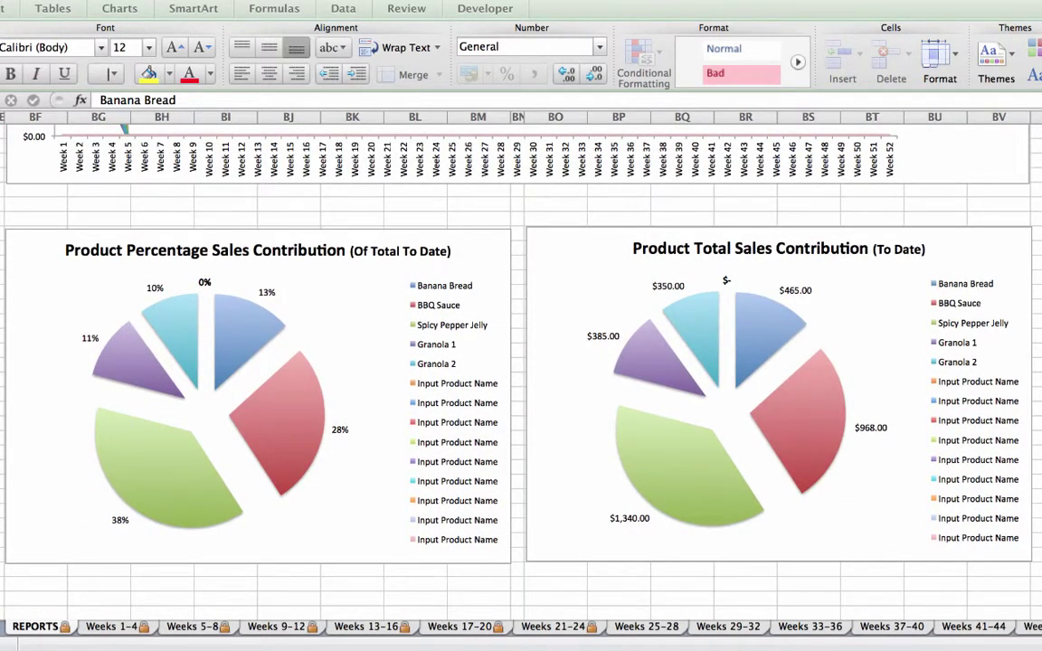